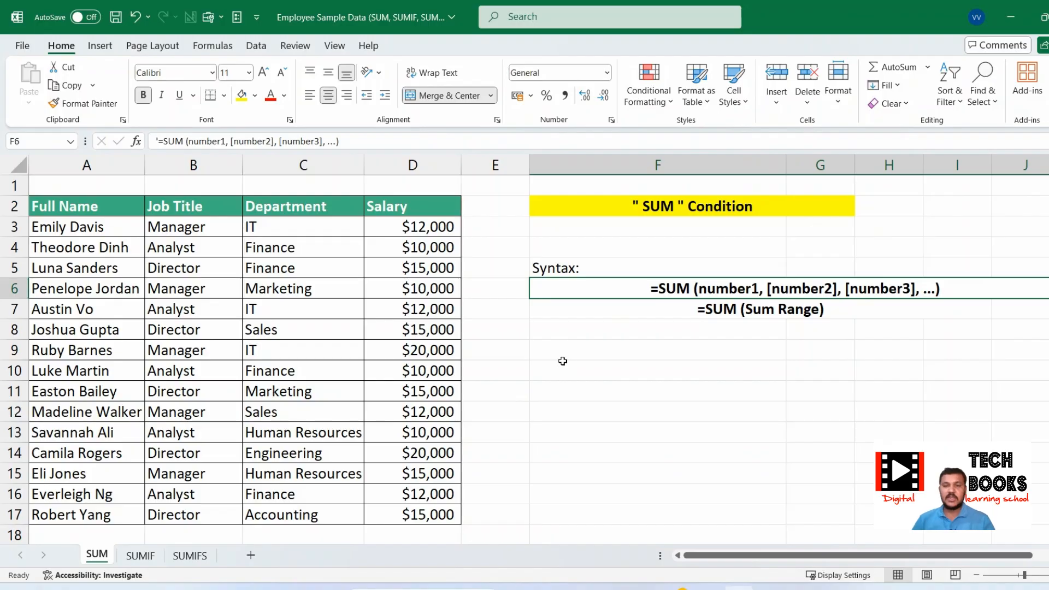
Look over the SUMIF and SUMIFS sheets and return to the SUM sheet
left_click(140, 555)
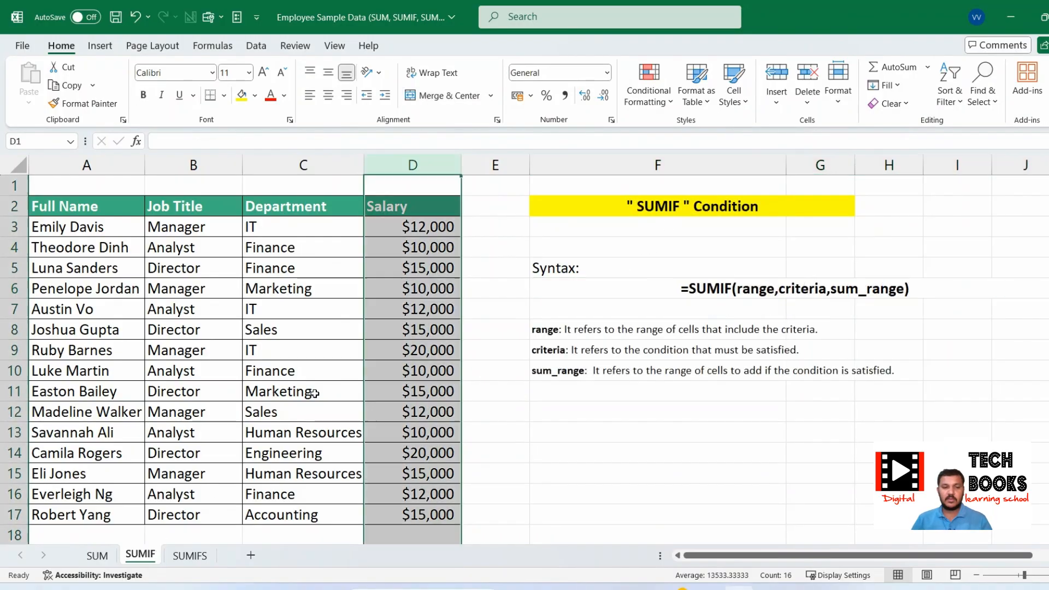
left_click(640, 206)
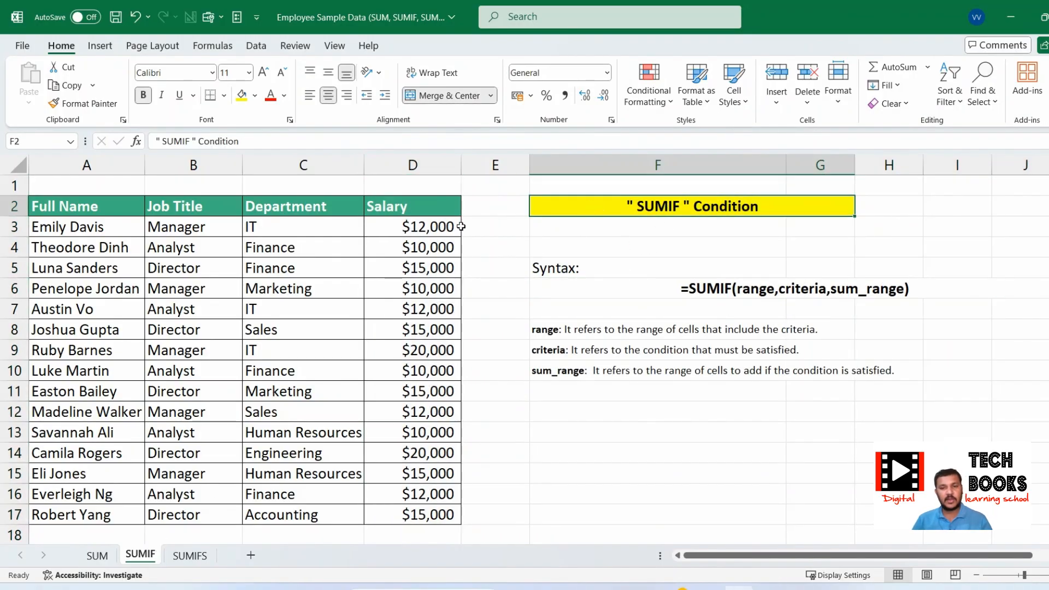
left_click(190, 556)
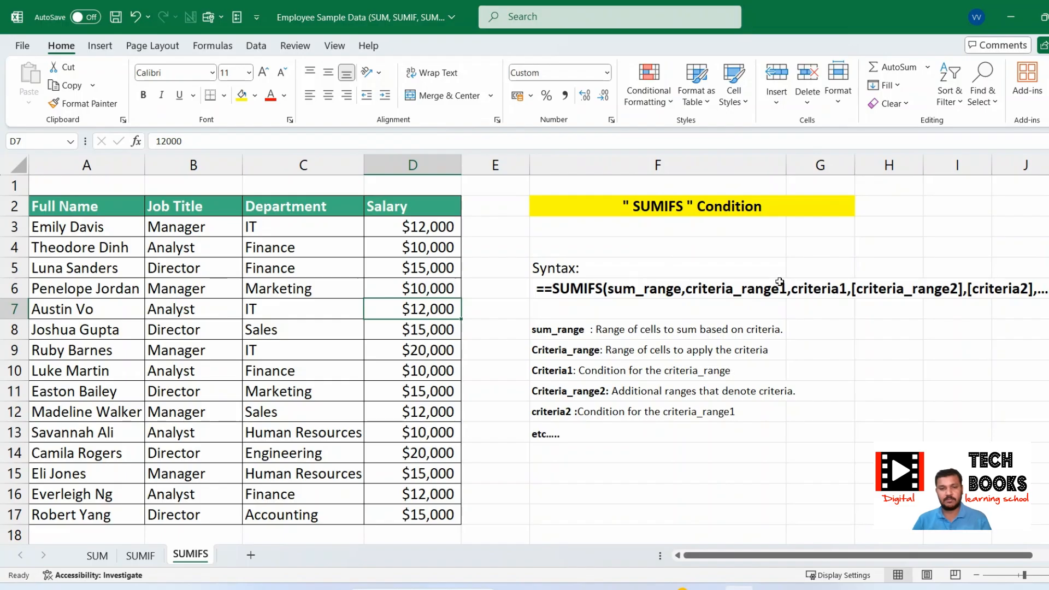
left_click(97, 555)
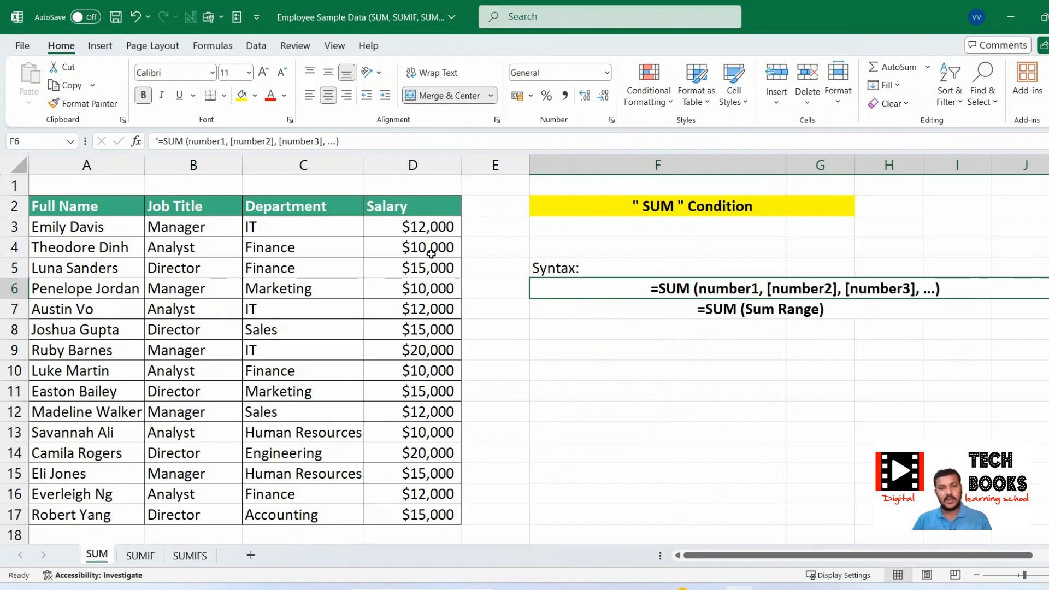
Select the salaries in D3:D7 and add the Maximum statistic to the status bar
left_click_drag(400, 226, 408, 334)
left_click(412, 354)
left_click_drag(402, 229, 404, 309)
left_click(396, 233)
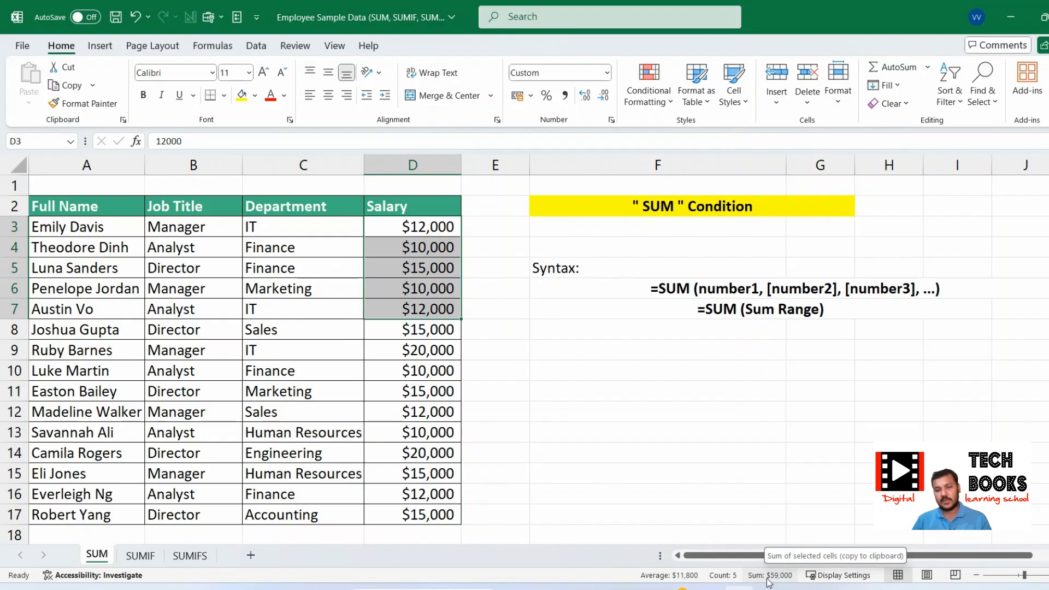
right_click(621, 580)
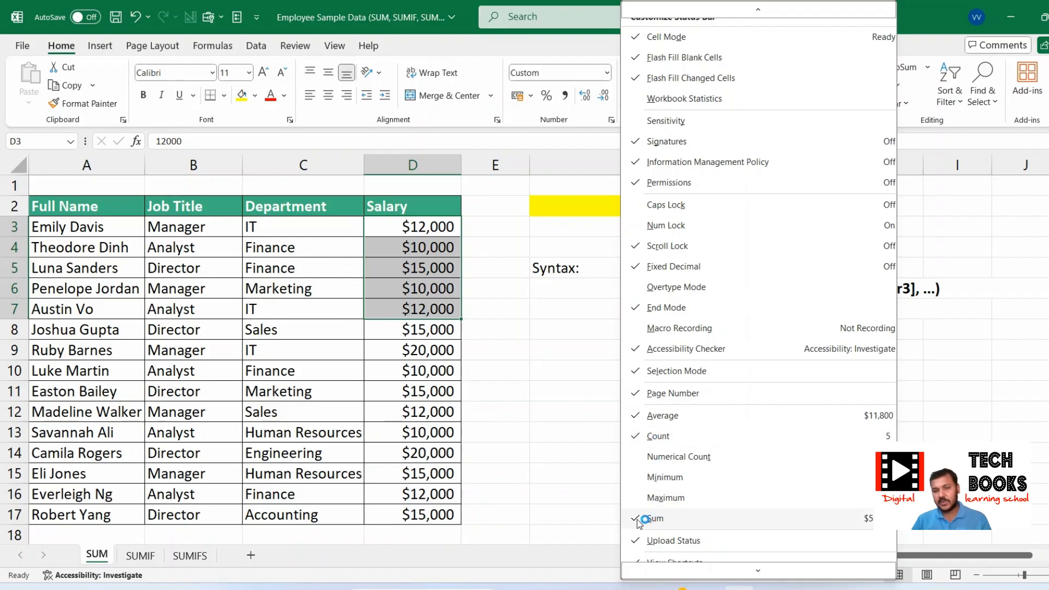
left_click(665, 498)
key("Escape")
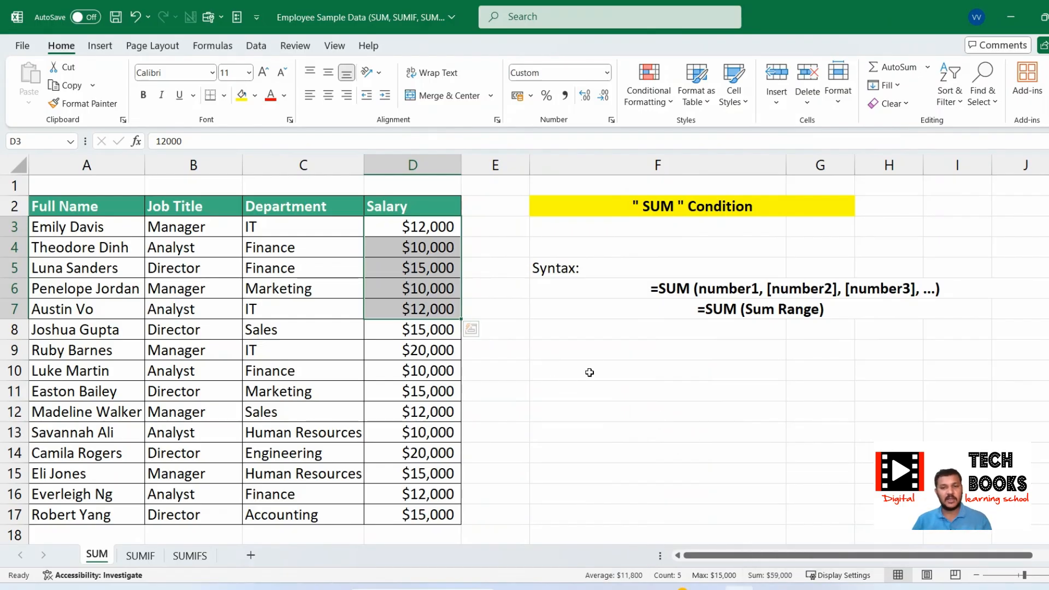
Examine the two SUM syntax lines in F6 and F7 and select the empty cell F4
left_click(661, 232)
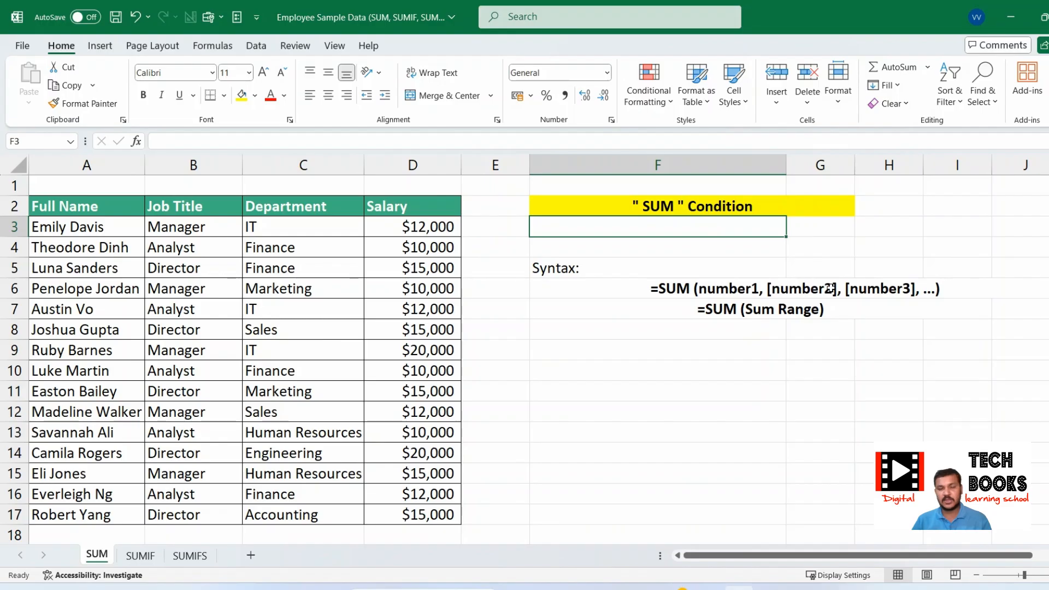
left_click(664, 286)
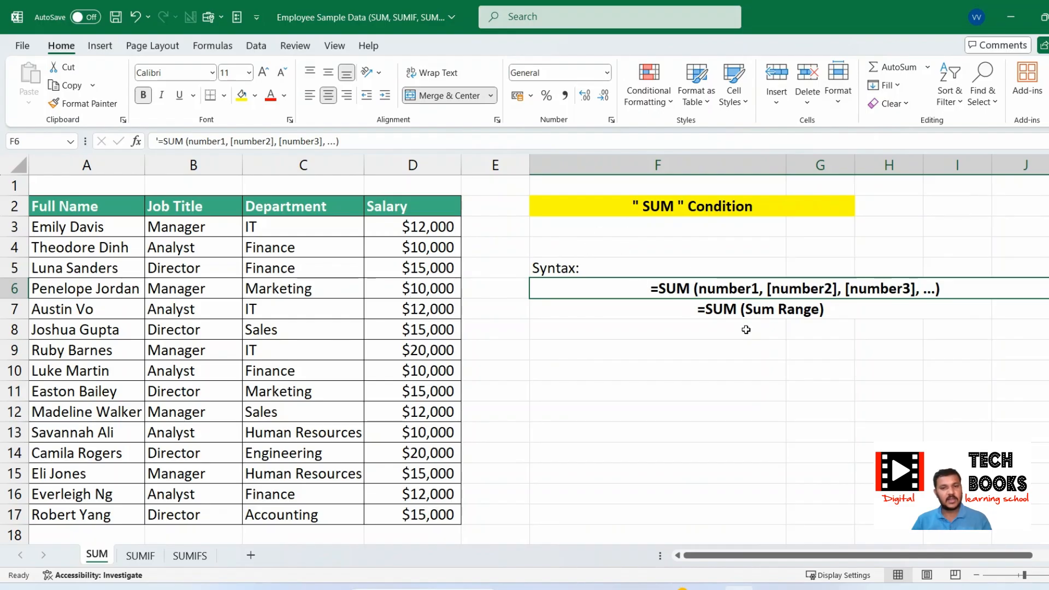
left_click(738, 312)
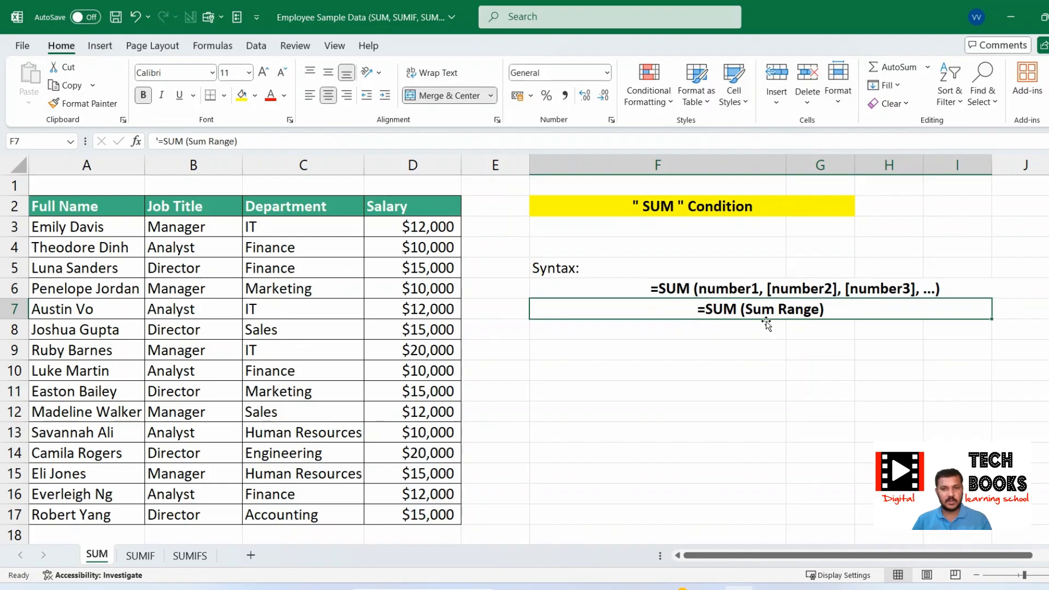
left_click(629, 248)
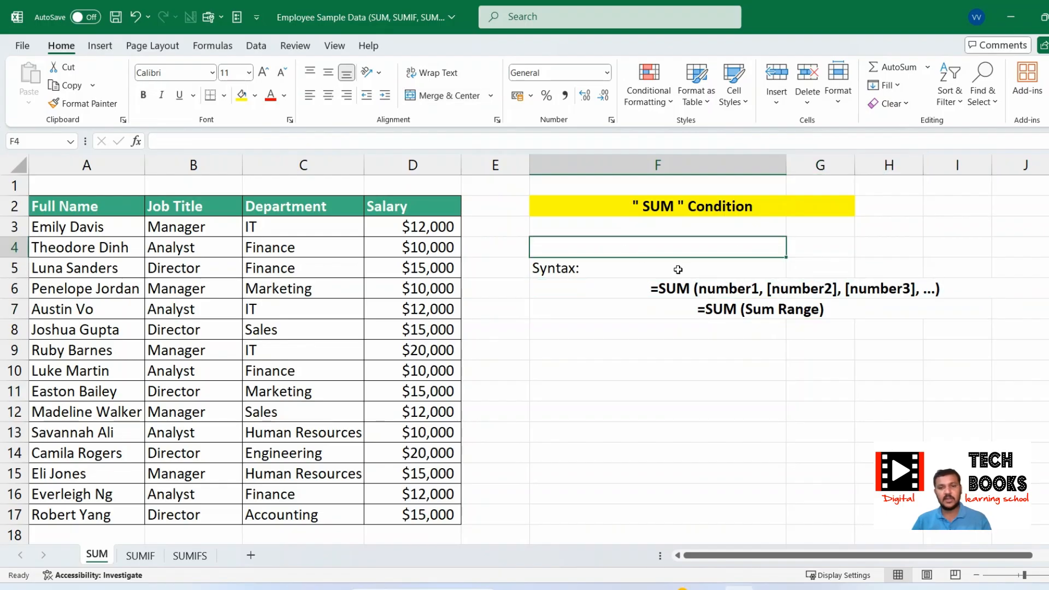
type("=")
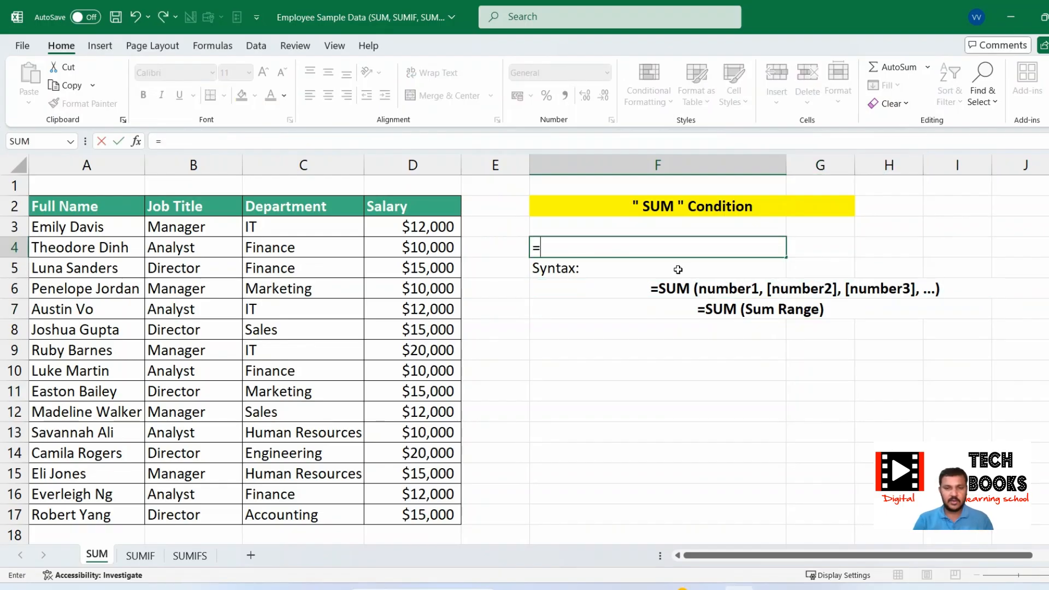
left_click(429, 229)
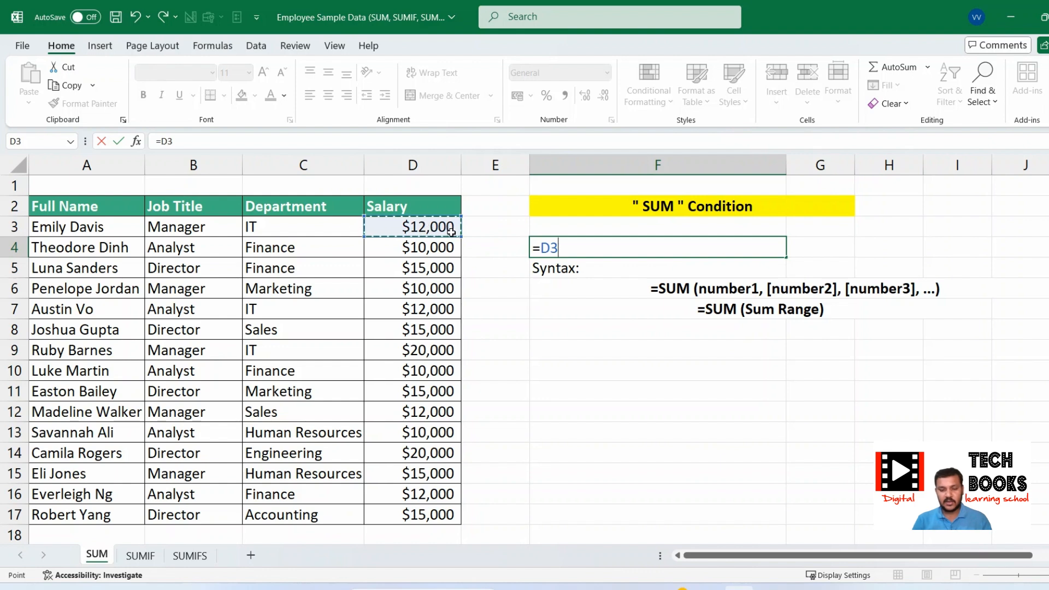
key("Escape")
Enter a SUM formula in F4 that adds the individual salary cells D3, D4, D5, D6 and D7
type("=Su")
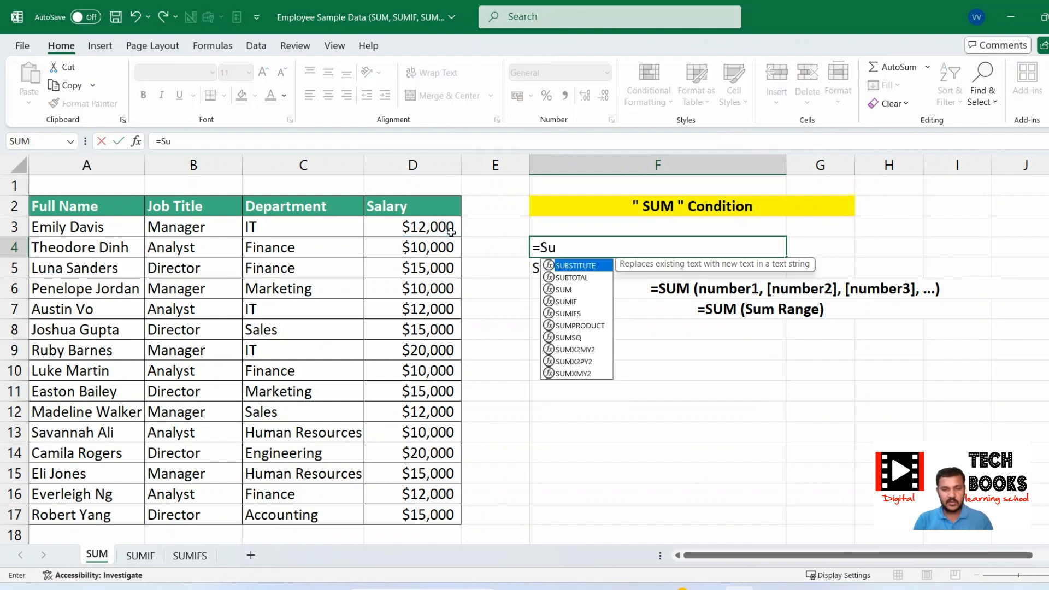
type("m")
key("Tab")
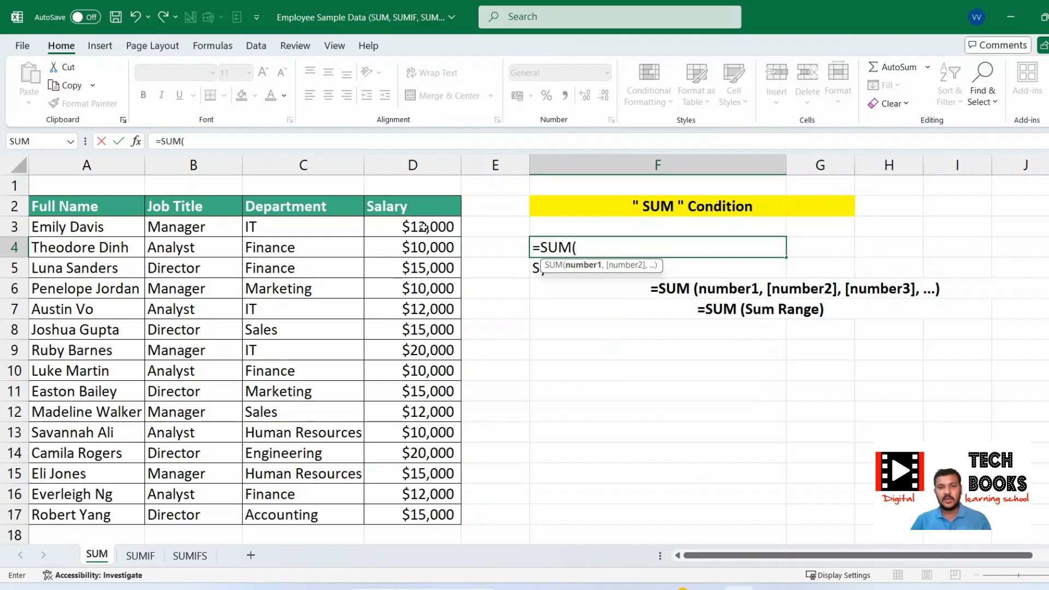
left_click(447, 229)
type(",")
left_click(412, 249)
type(",")
left_click(409, 268)
type(",")
left_click(425, 290)
type(",")
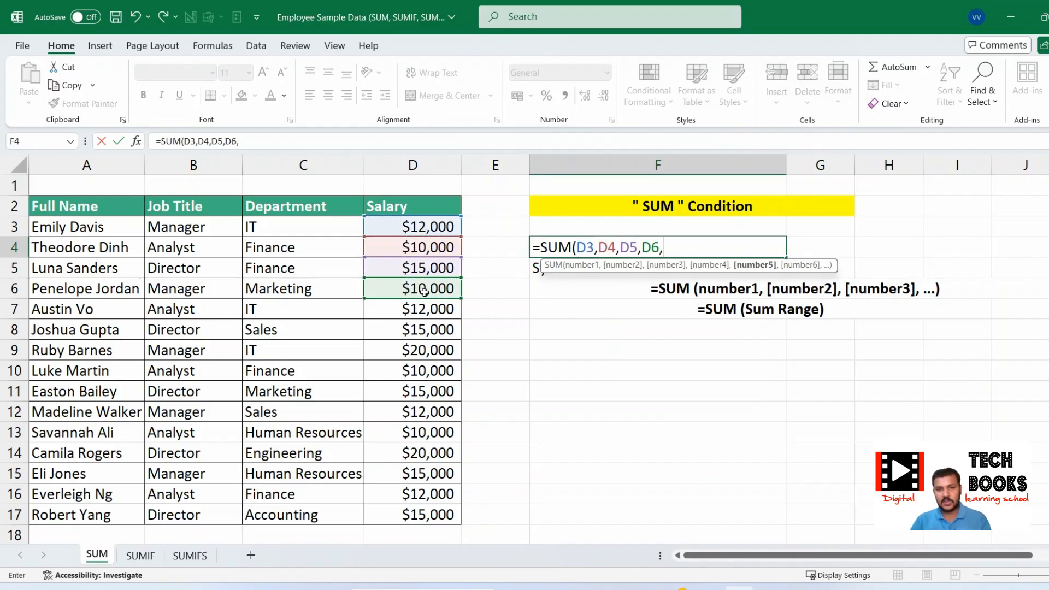
left_click(416, 310)
type(")")
key("Return")
Replace the formula in F4 with a SUM over the whole salary range D3:D17
left_click(723, 245)
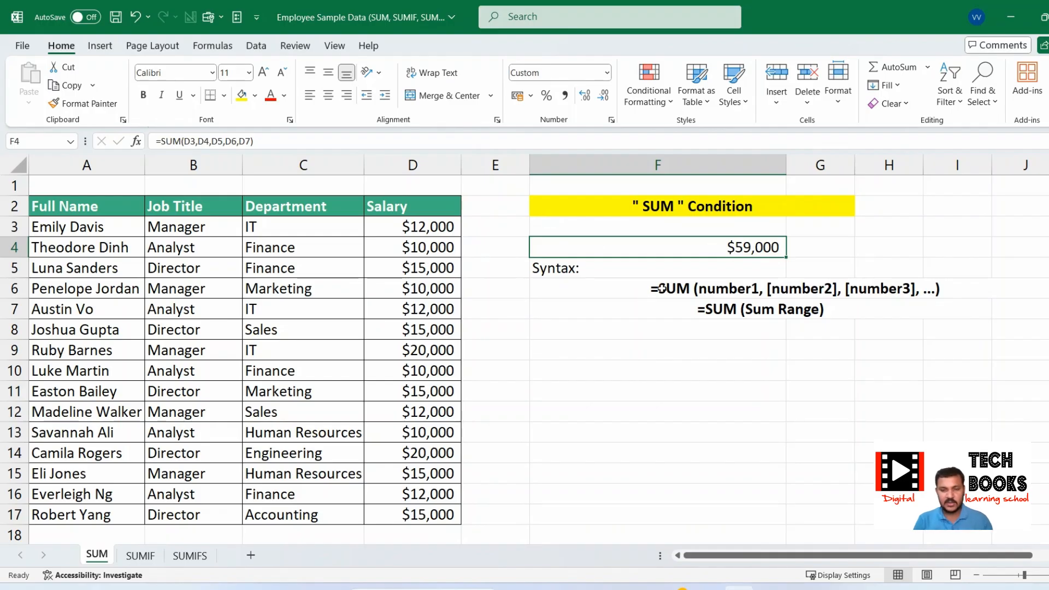
type("=")
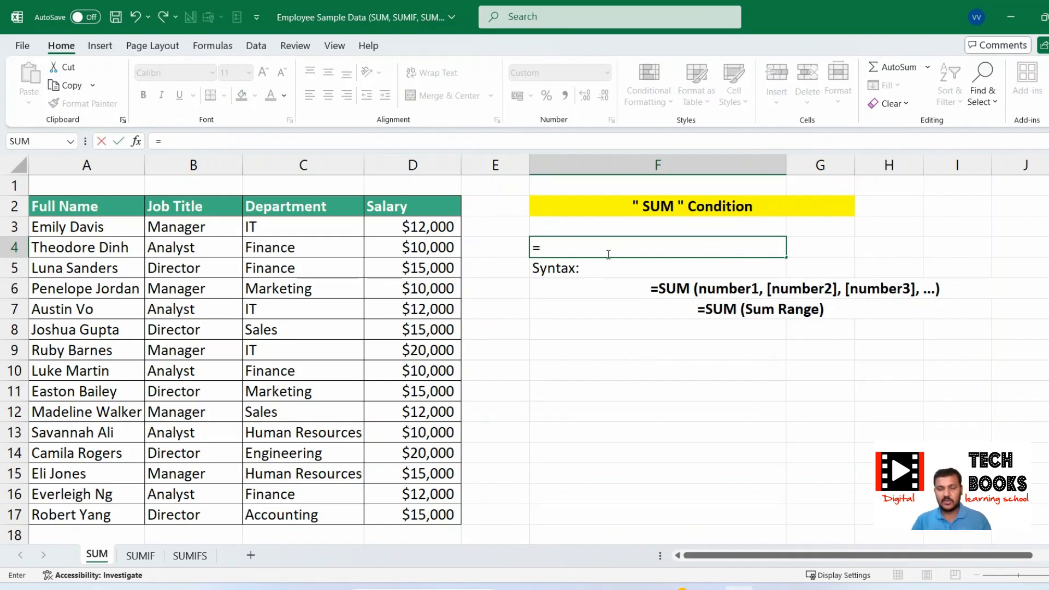
type("sum")
key("Tab")
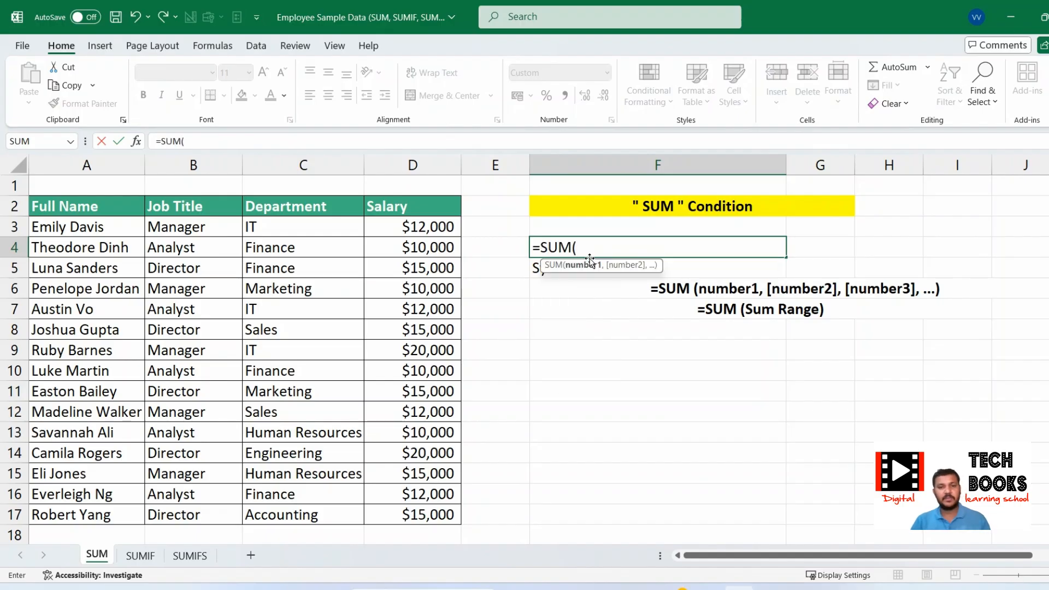
left_click_drag(418, 225, 419, 515)
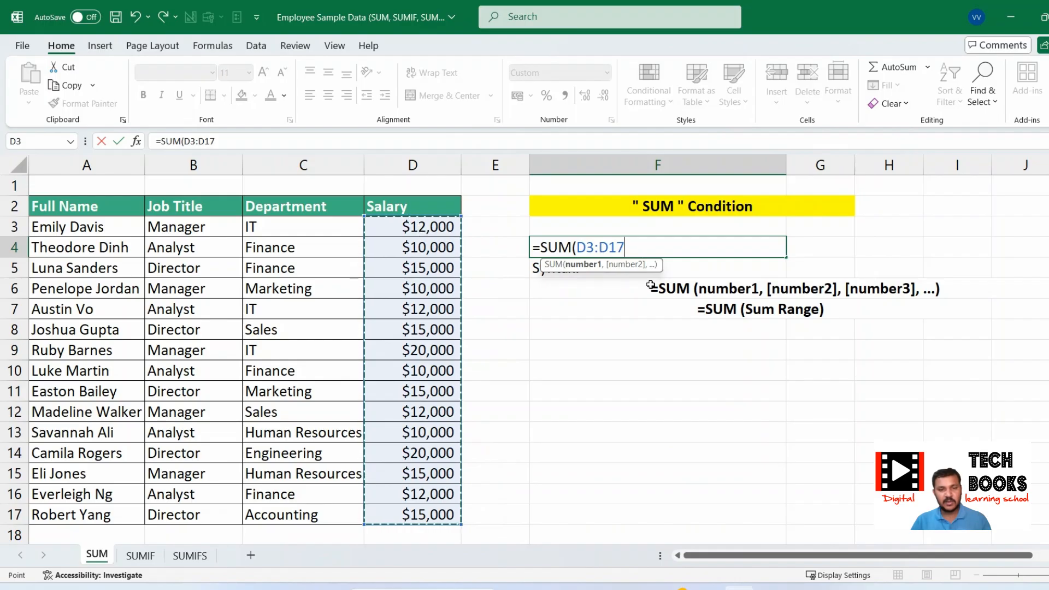
type(")")
key("Return")
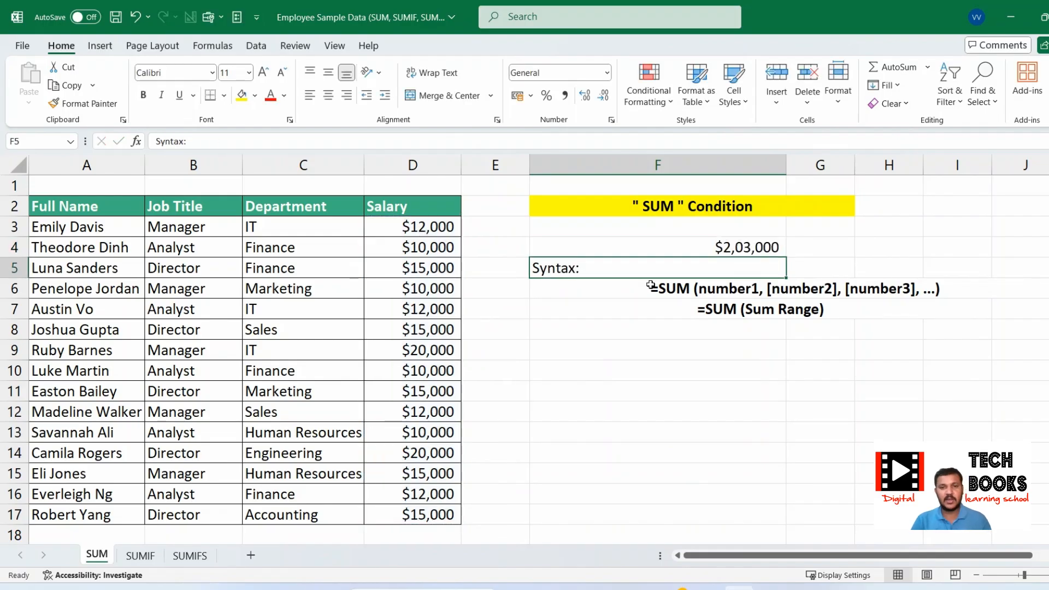
Undo both SUM formula entries in F4
left_click(732, 247)
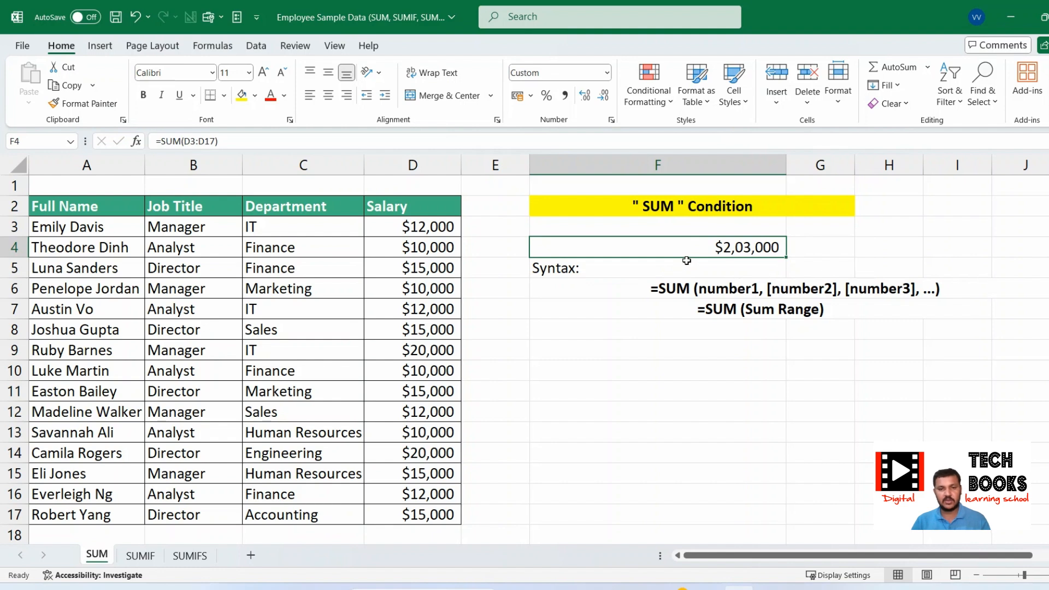
key("ctrl+z")
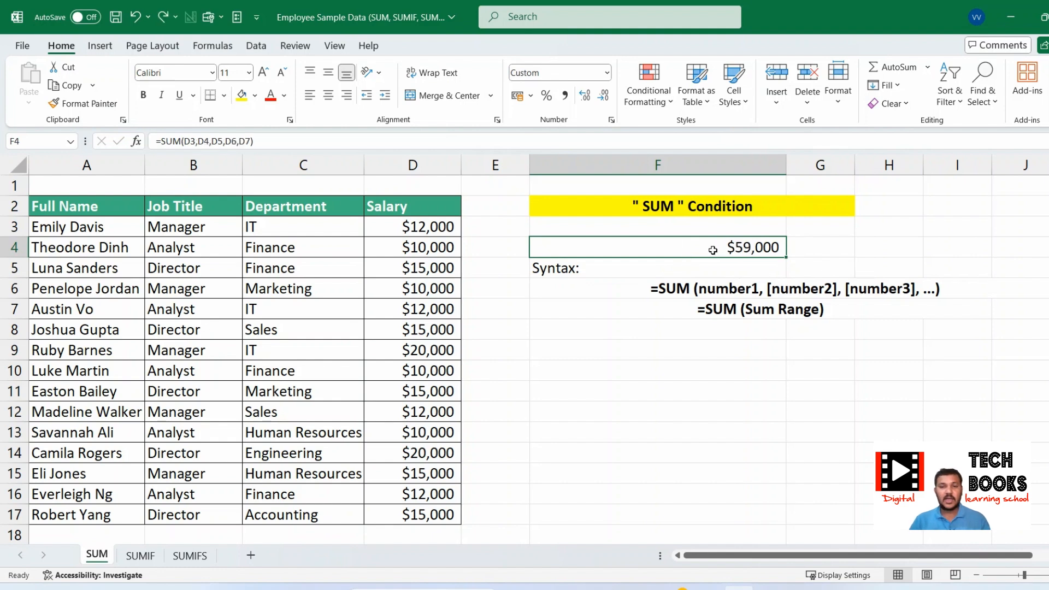
key("ctrl+z")
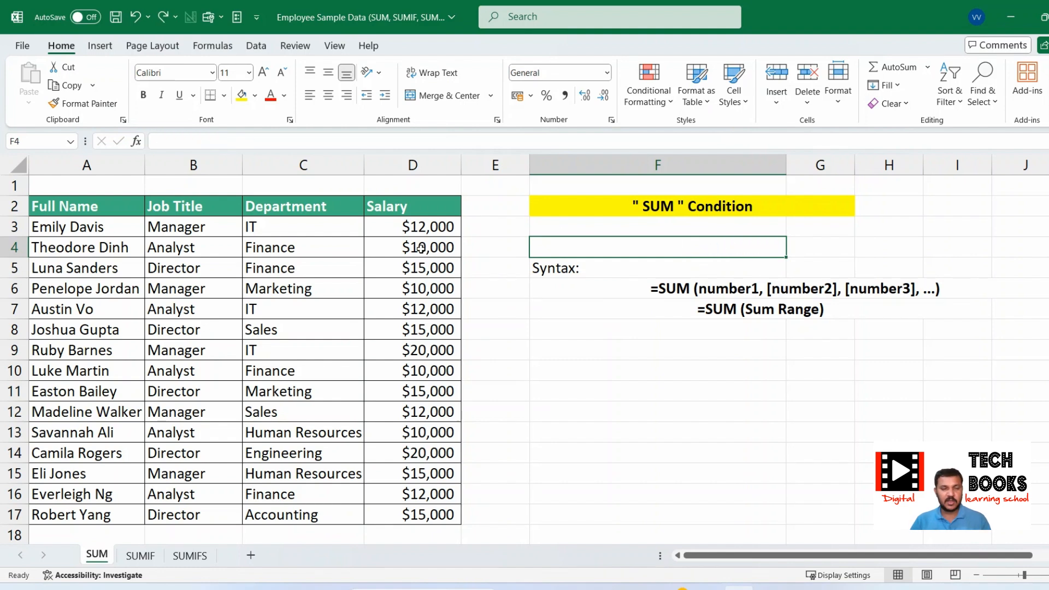
Examine the Manager and Analyst entries in the Job Title column together with the salary range D3:D17
left_click(195, 230)
left_click(189, 304)
left_click(186, 432)
left_click(189, 495)
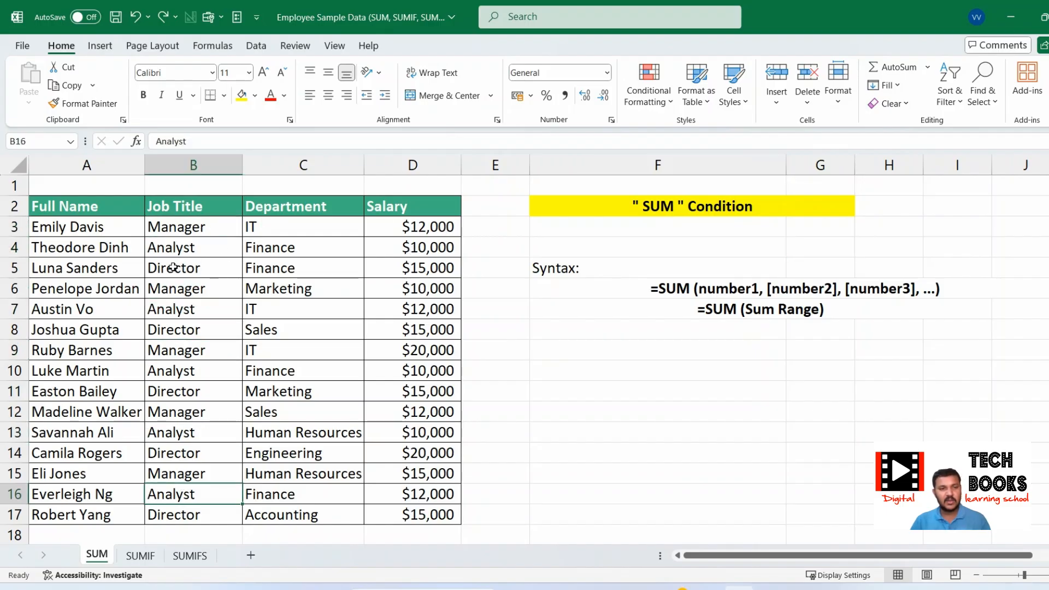
left_click(187, 230)
left_click(180, 289)
left_click(170, 373)
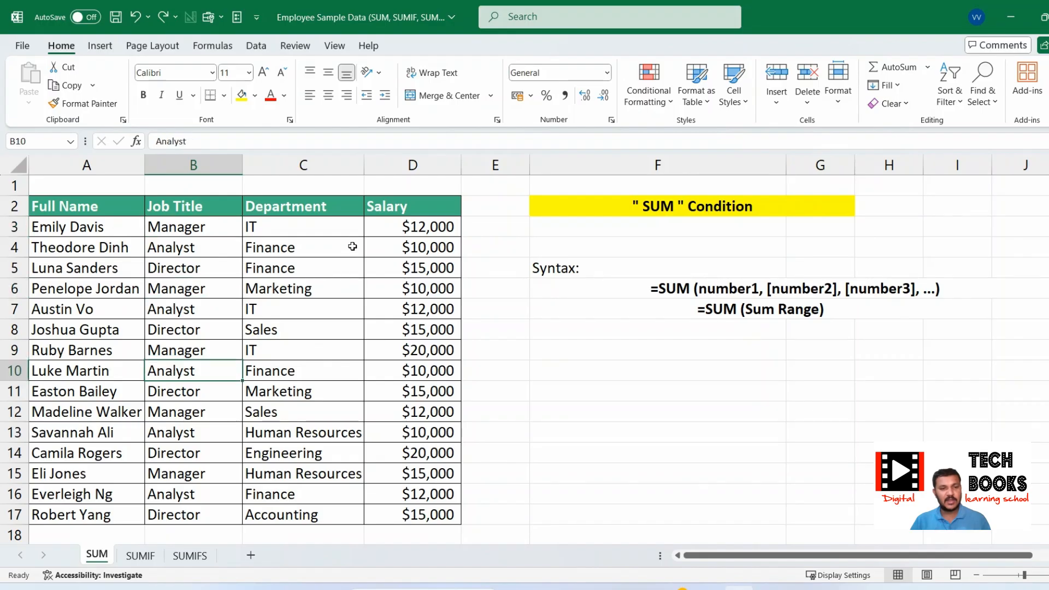
left_click_drag(387, 232, 412, 515)
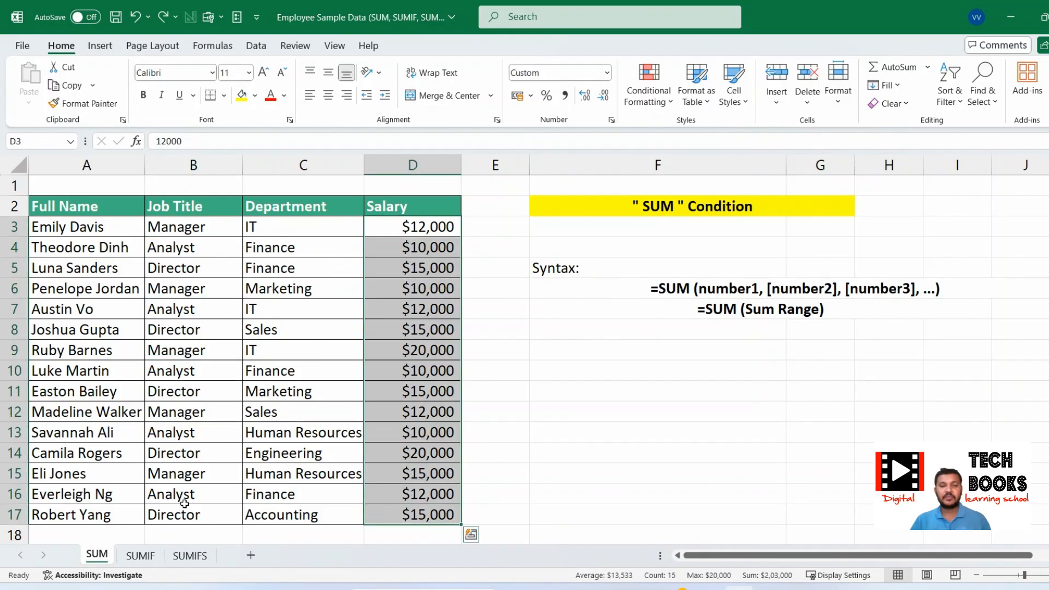
On the SUMIF sheet, examine the SUMIF syntax line and the Manager entries in B3 and B6
left_click(136, 558)
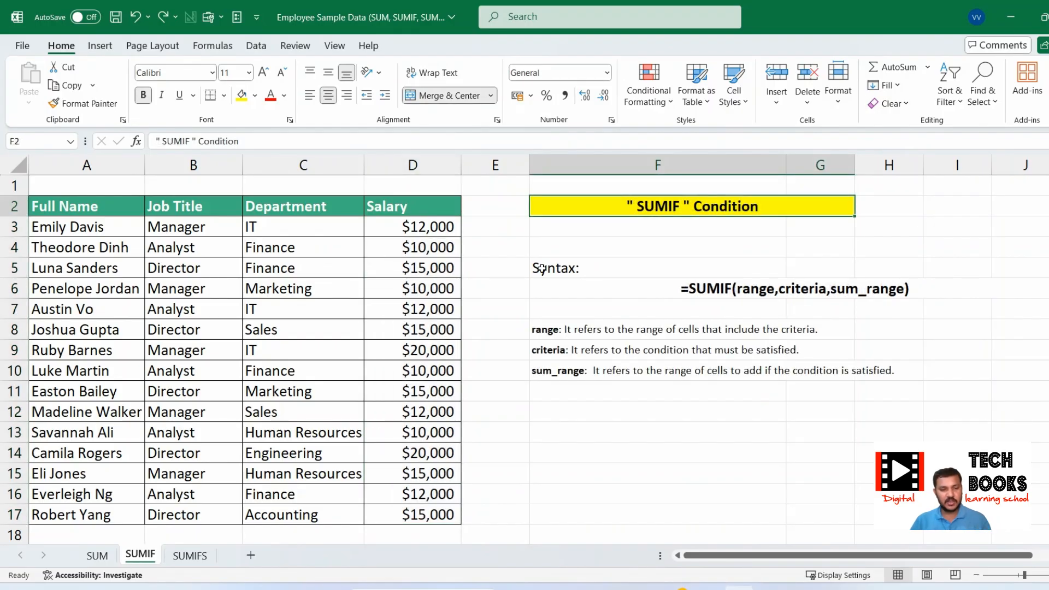
left_click(695, 290)
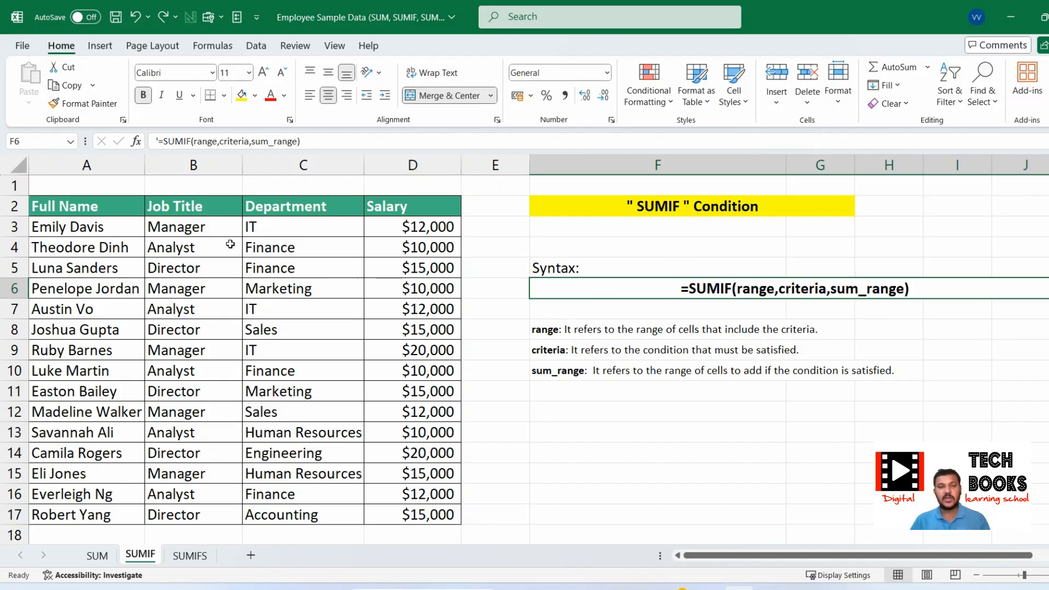
left_click(191, 229)
left_click(179, 291)
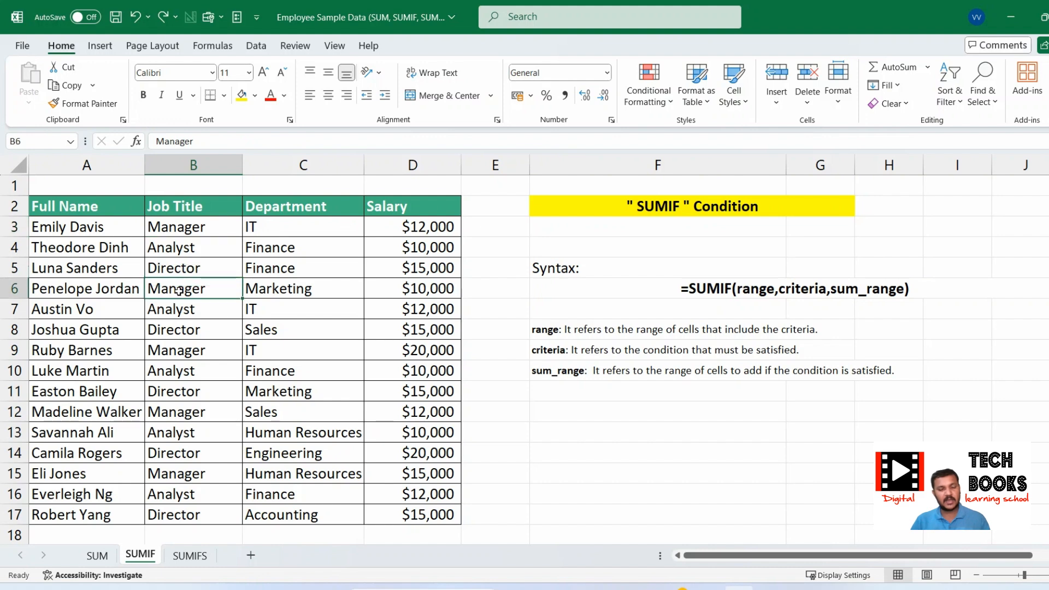
Go through the Salary column entries down to the last row, D17
left_click(404, 252)
left_click(391, 291)
key("Down")
key("Down")
key("Down")
key("Down")
key("Down")
key("Down")
key("Down")
key("Down")
key("Down")
key("Down")
key("Down")
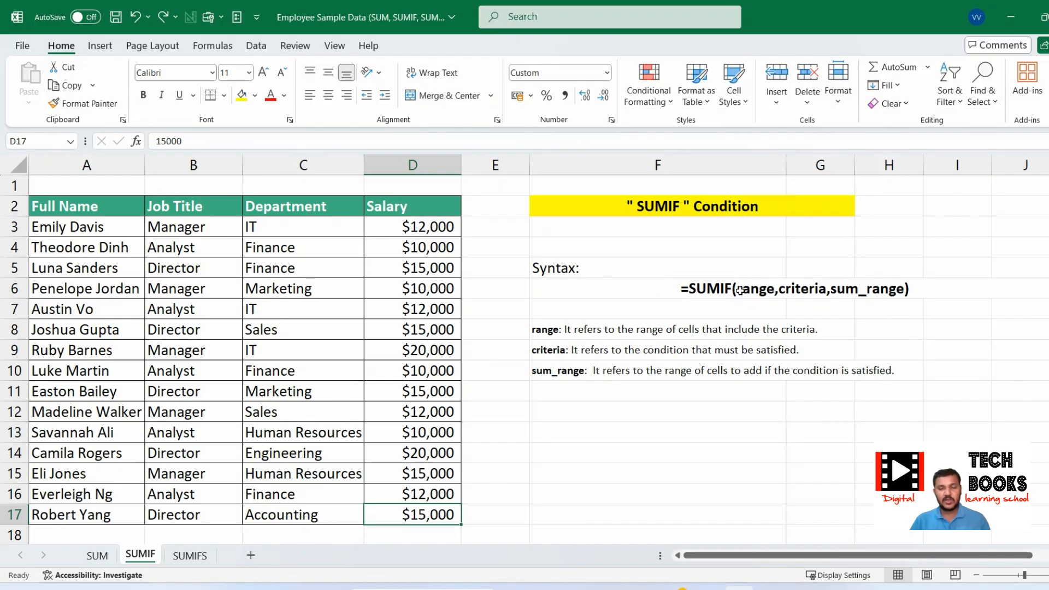
Review the SUMIF arguments in F6 against the Job Title criteria range B3:B17
left_click(676, 293)
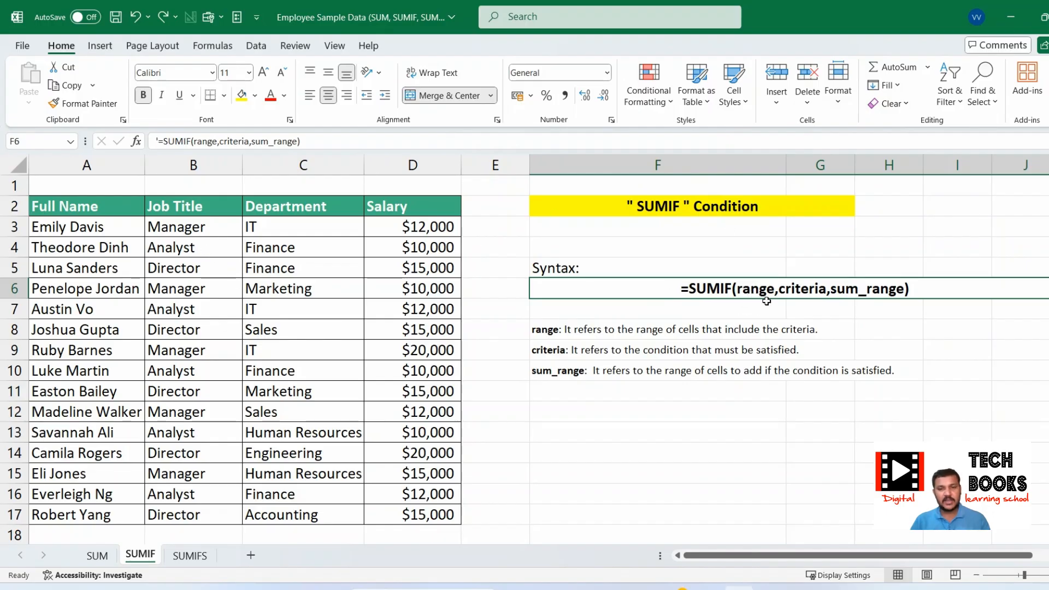
left_click_drag(189, 227, 192, 515)
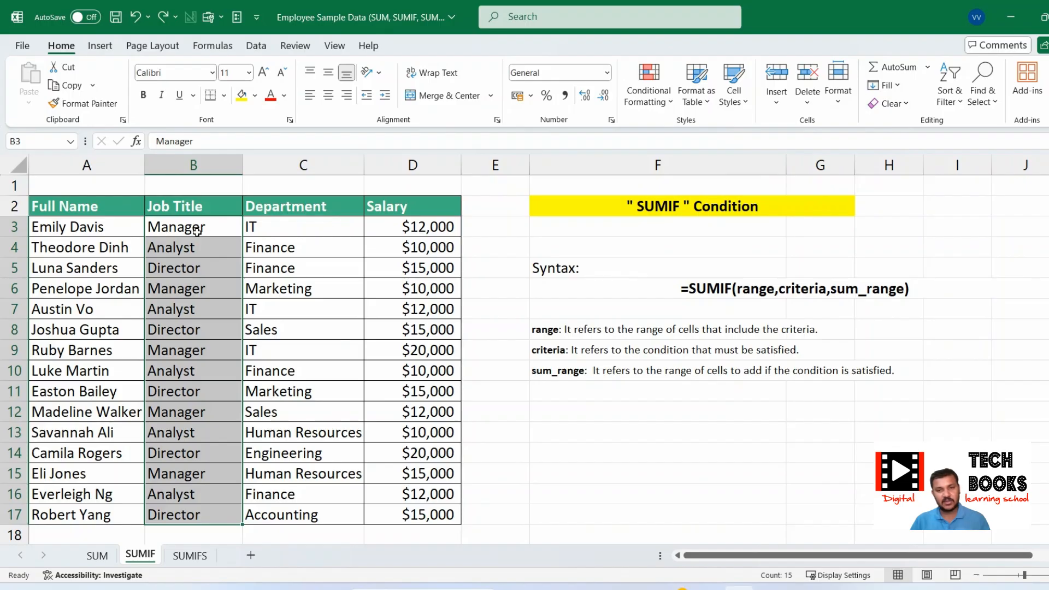
left_click(508, 230)
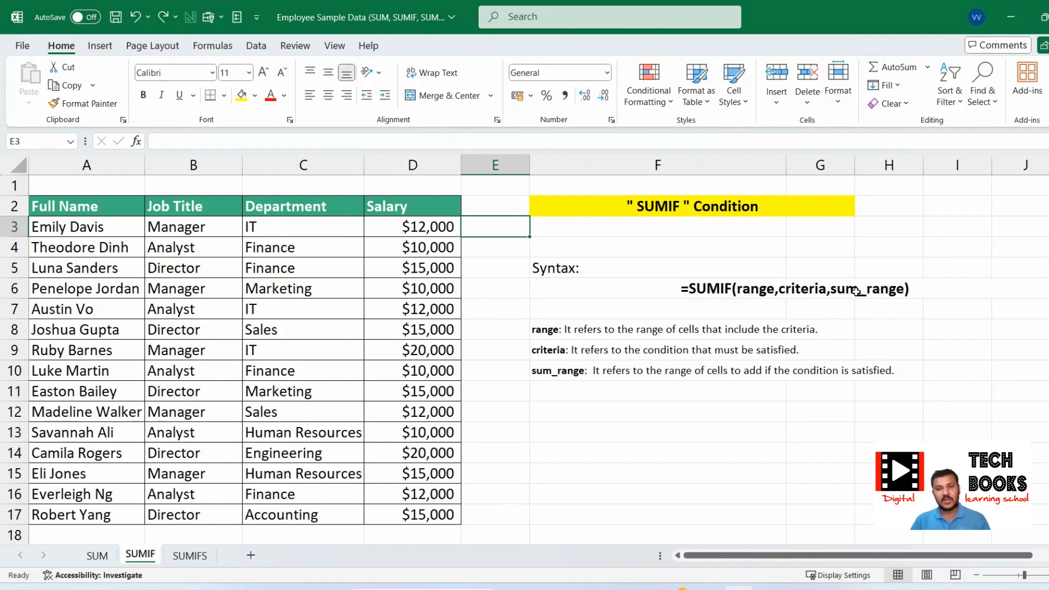
left_click_drag(192, 228, 184, 512)
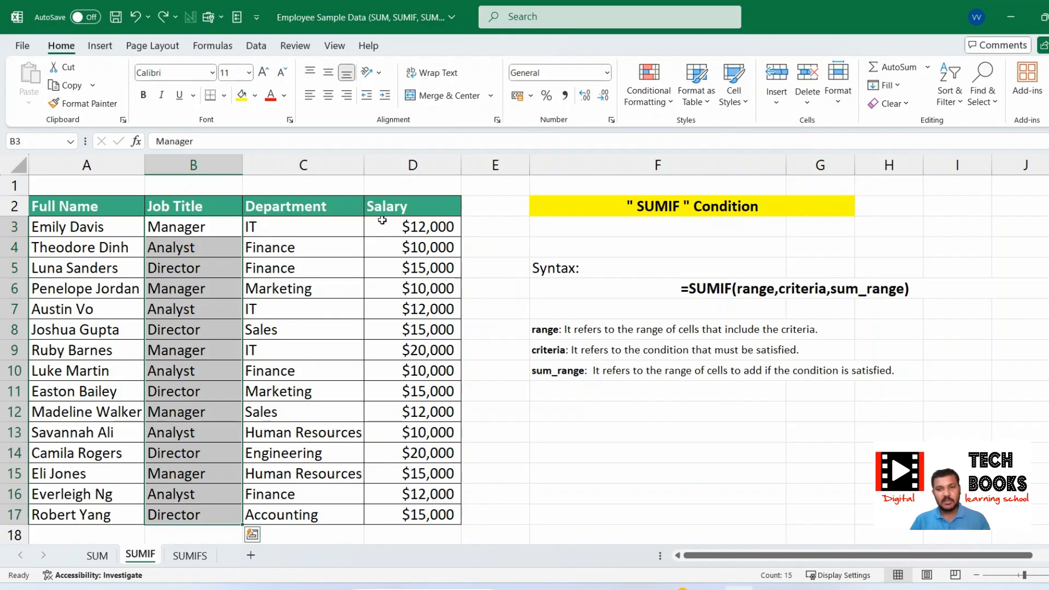
Enter Manager as the criteria label in F3 below the SUMIF heading and shade the cell light green
left_click_drag(389, 225, 416, 515)
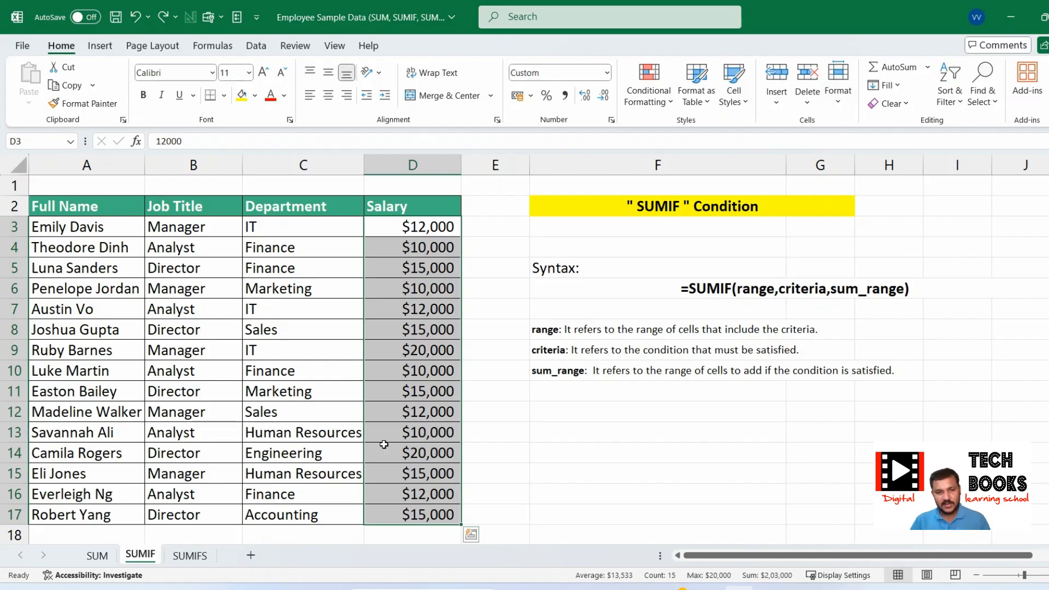
left_click(499, 228)
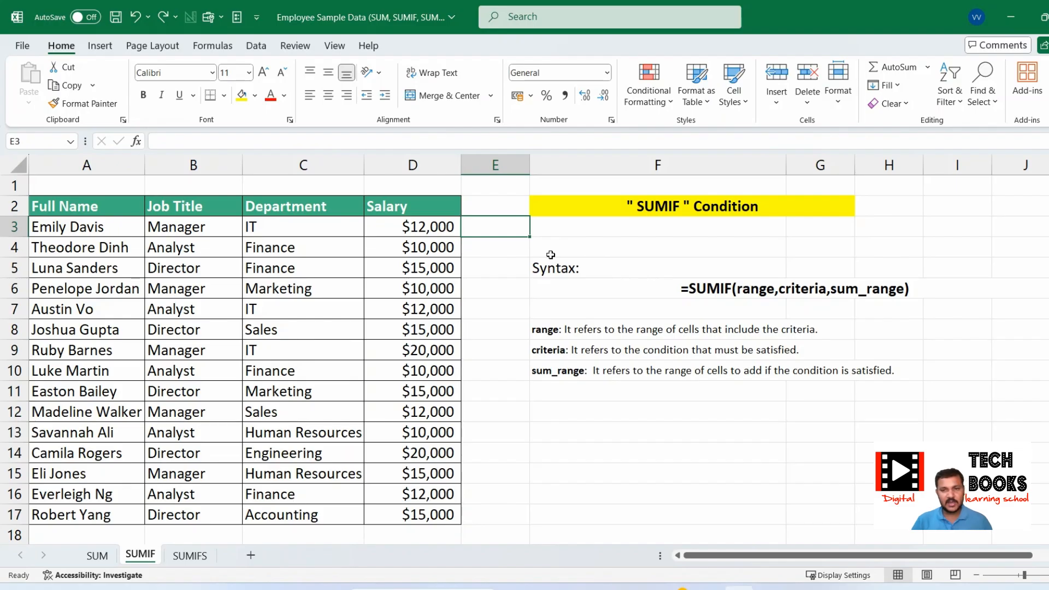
left_click(606, 231)
type("Manage")
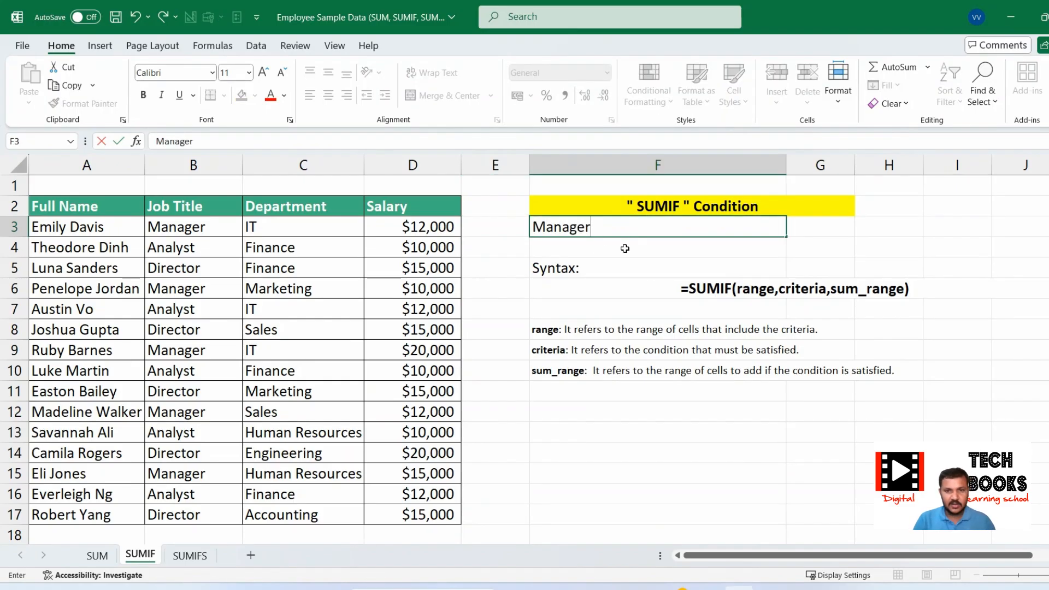
type("r")
key("Return")
key("Up")
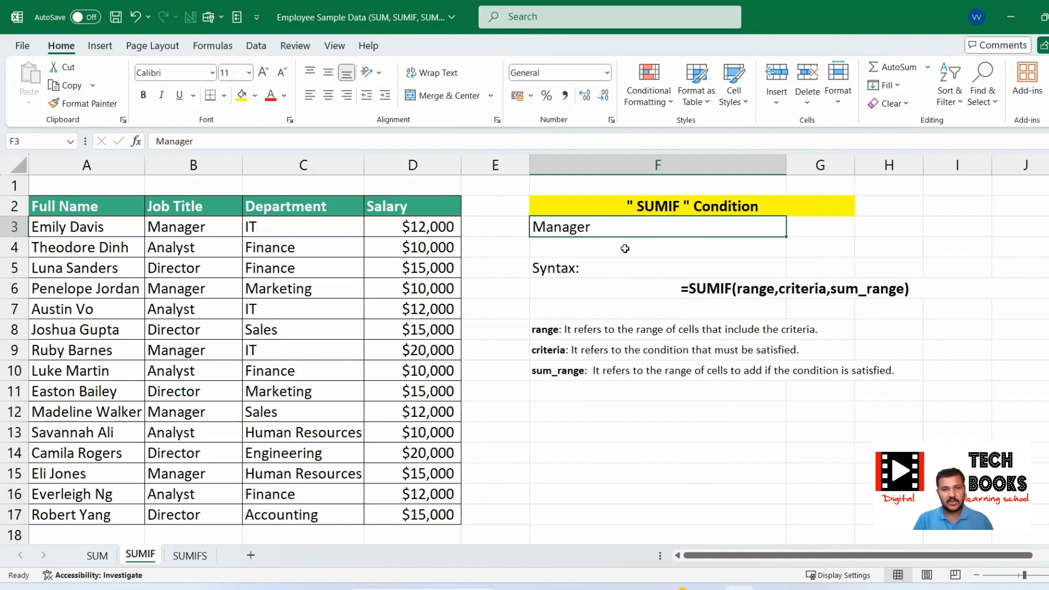
left_click(255, 95)
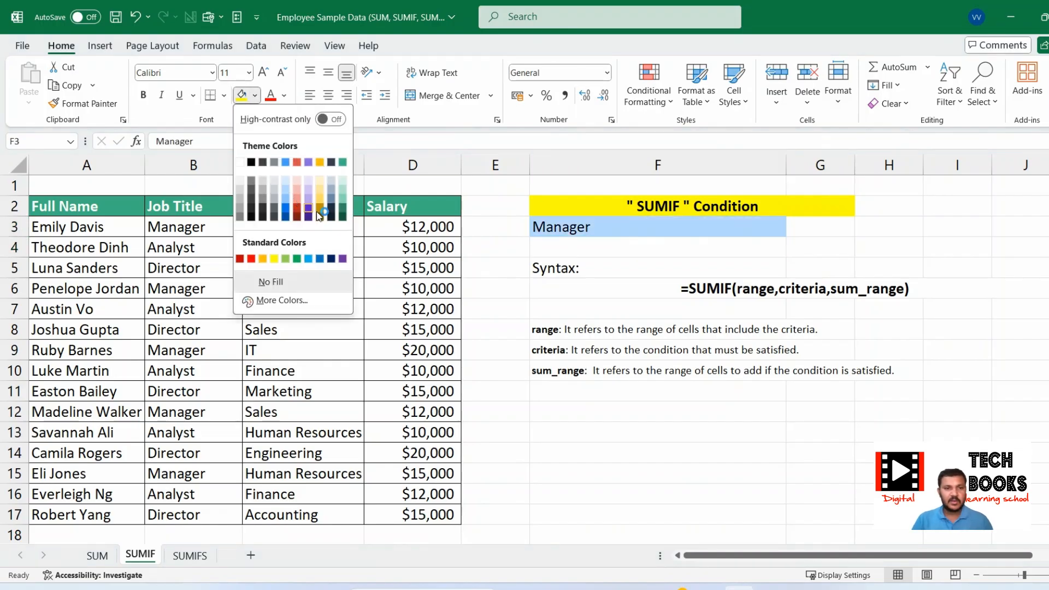
left_click(340, 199)
left_click(590, 248)
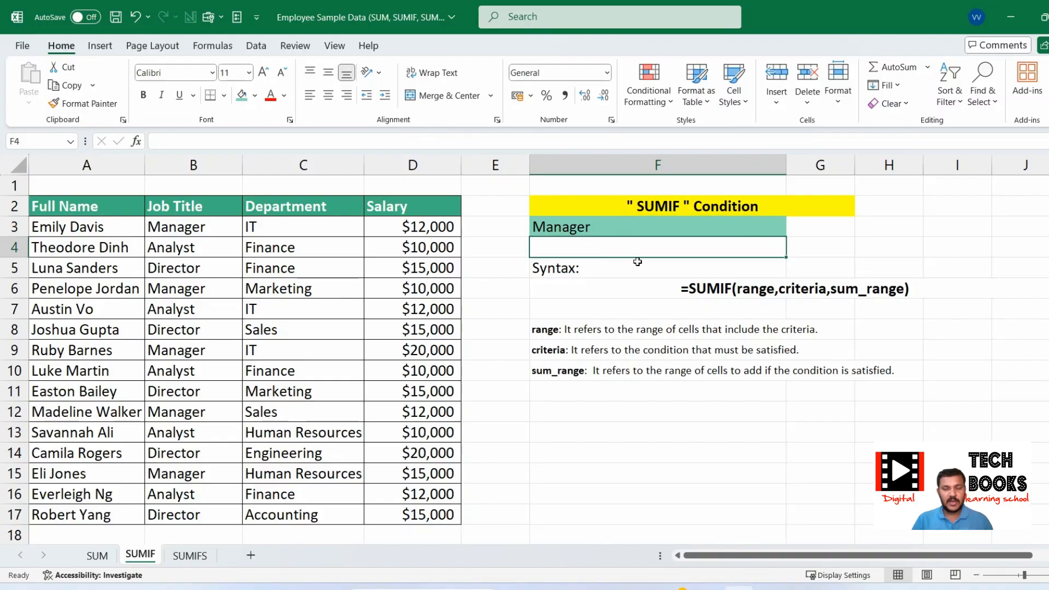
type("=")
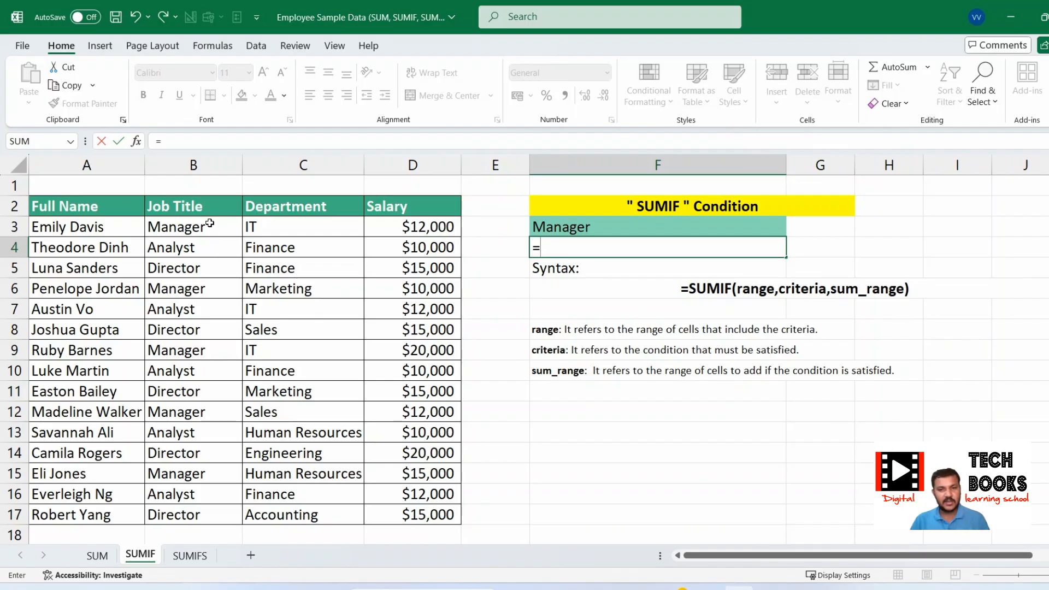
left_click_drag(209, 223, 211, 515)
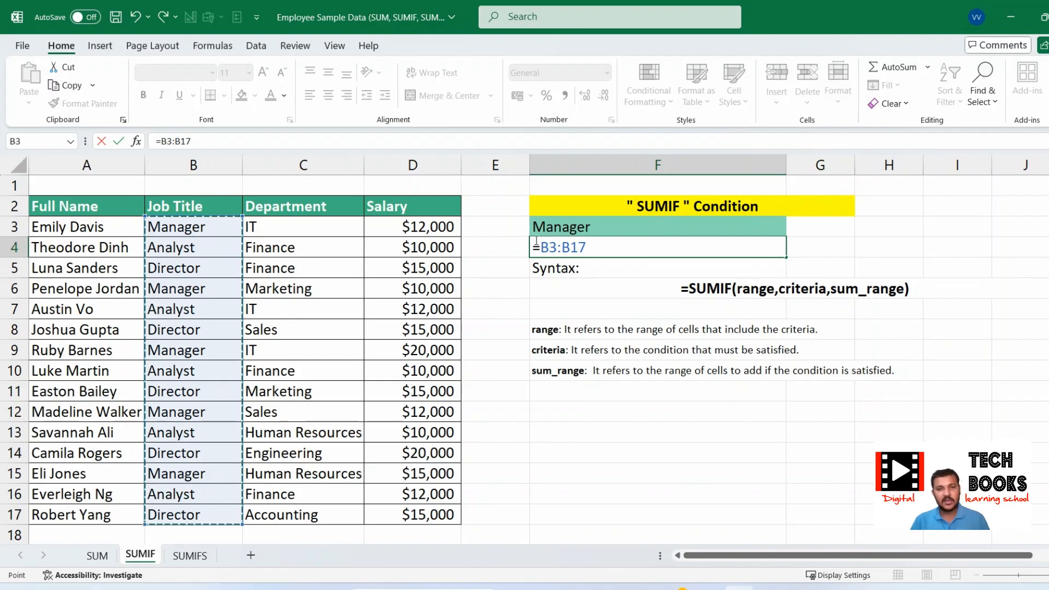
key("Escape")
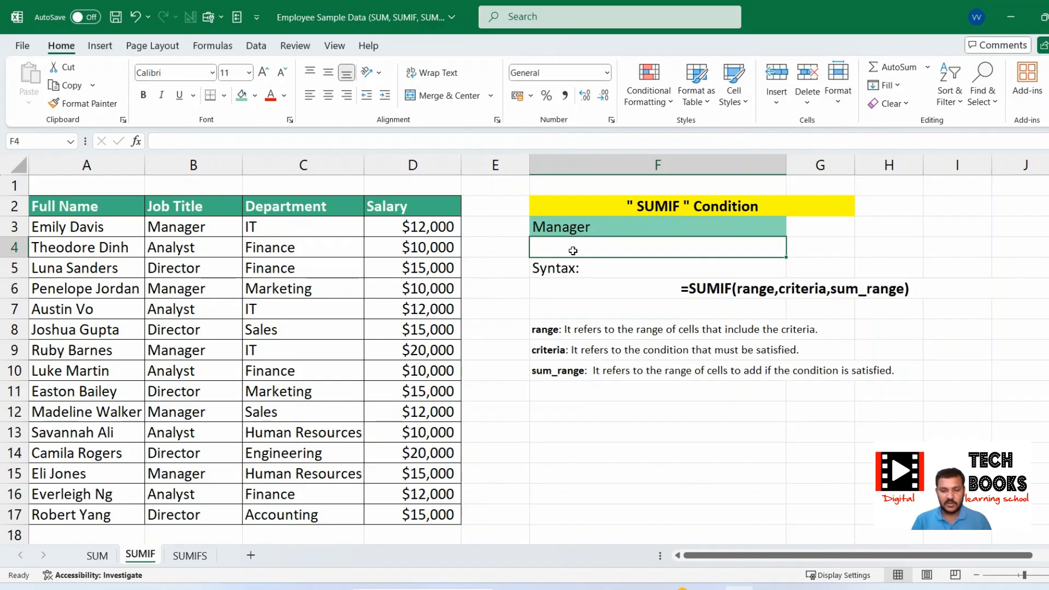
In F4, total the managers' salaries with the formula =SUMIF(B3:B17,"Manager",D3:D17)
type("=sum")
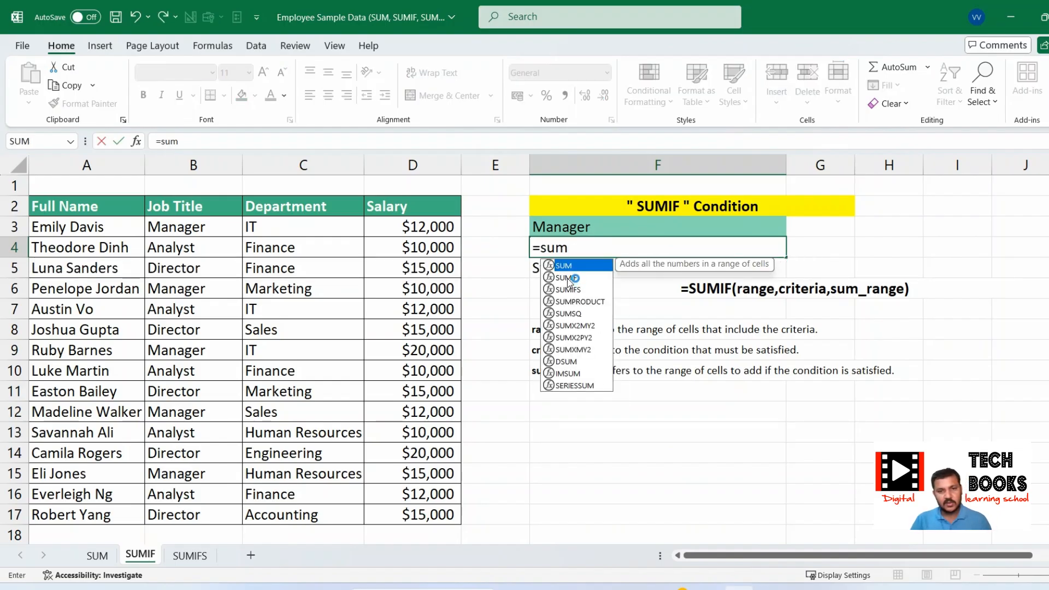
left_click(568, 278)
key("Tab")
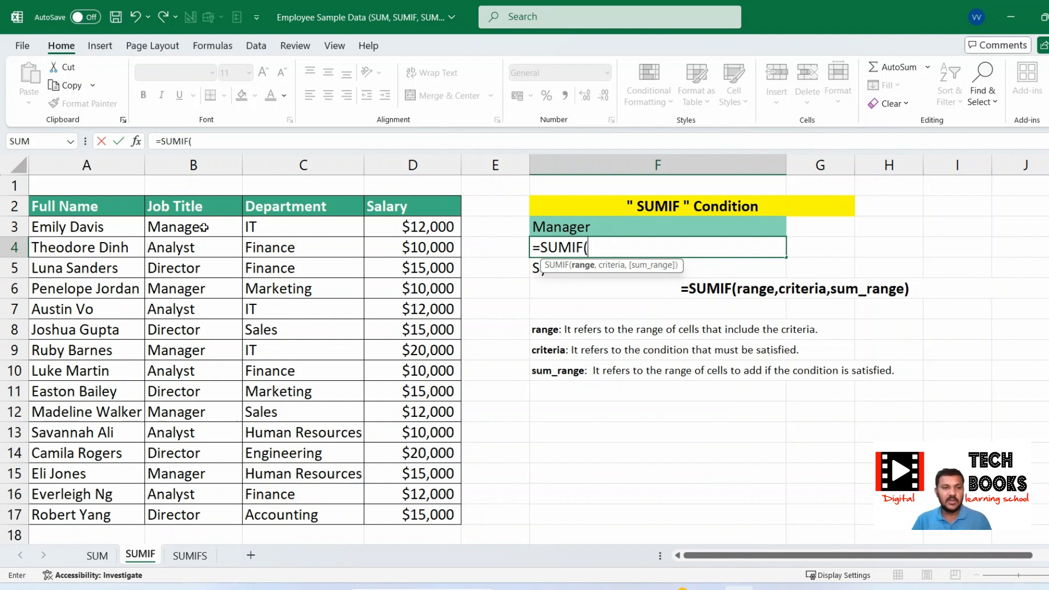
left_click_drag(203, 226, 197, 514)
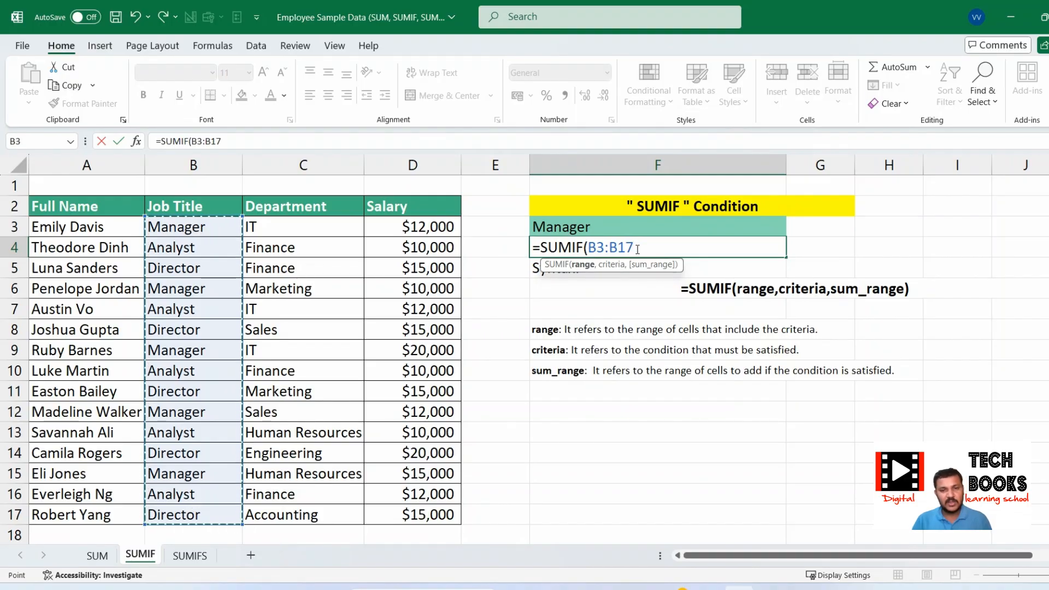
type(",")
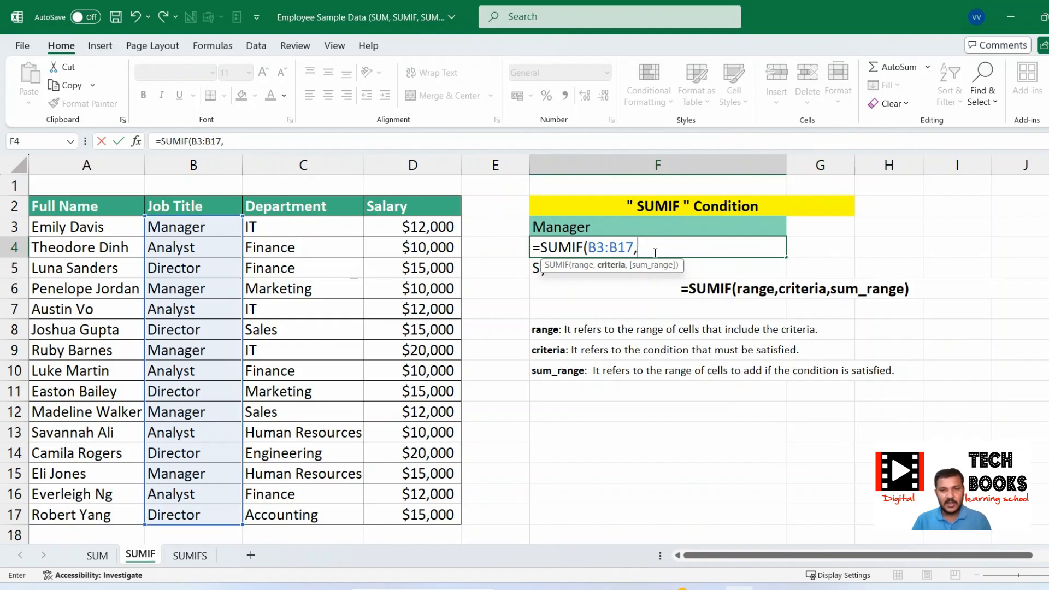
type("\"Manager\"")
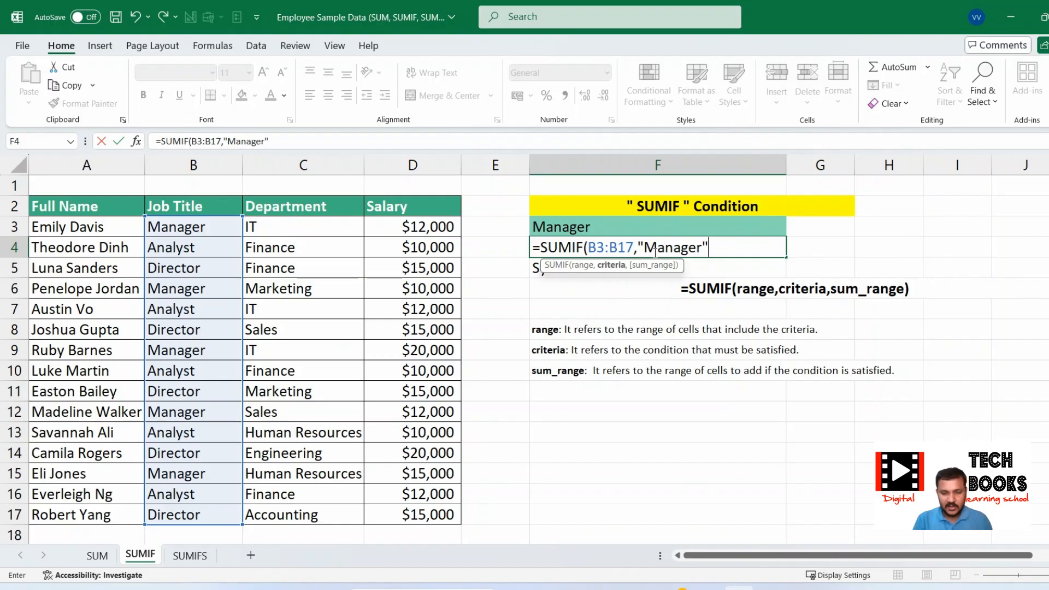
type(",")
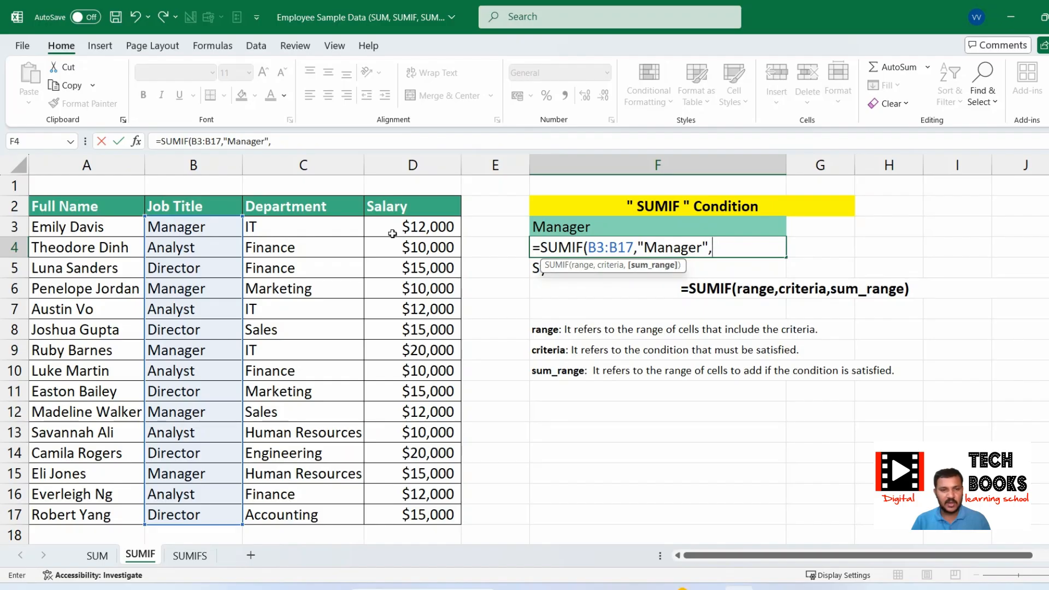
left_click_drag(386, 228, 391, 513)
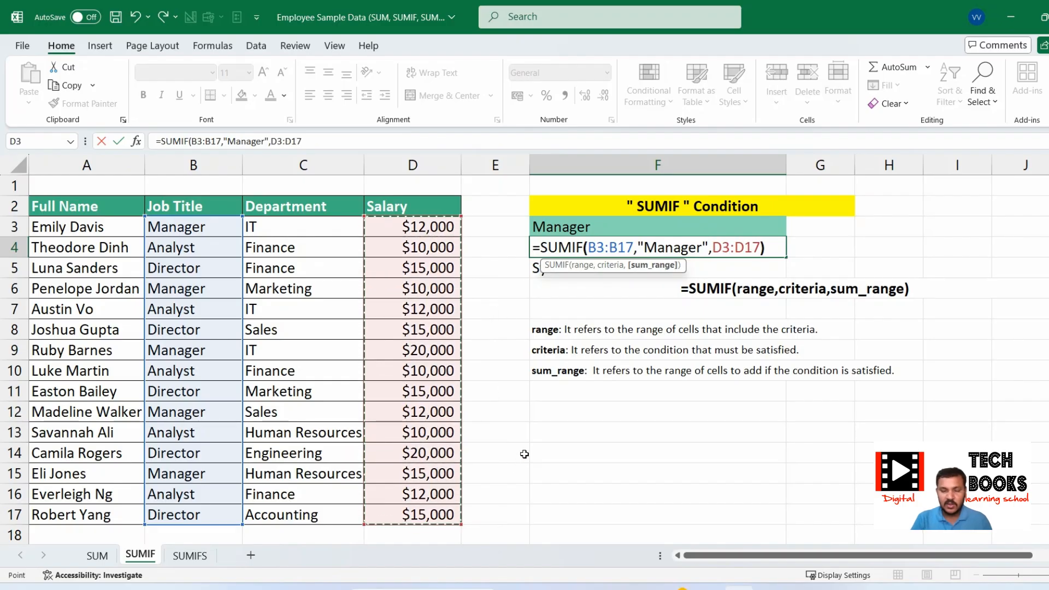
type(")")
key("Return")
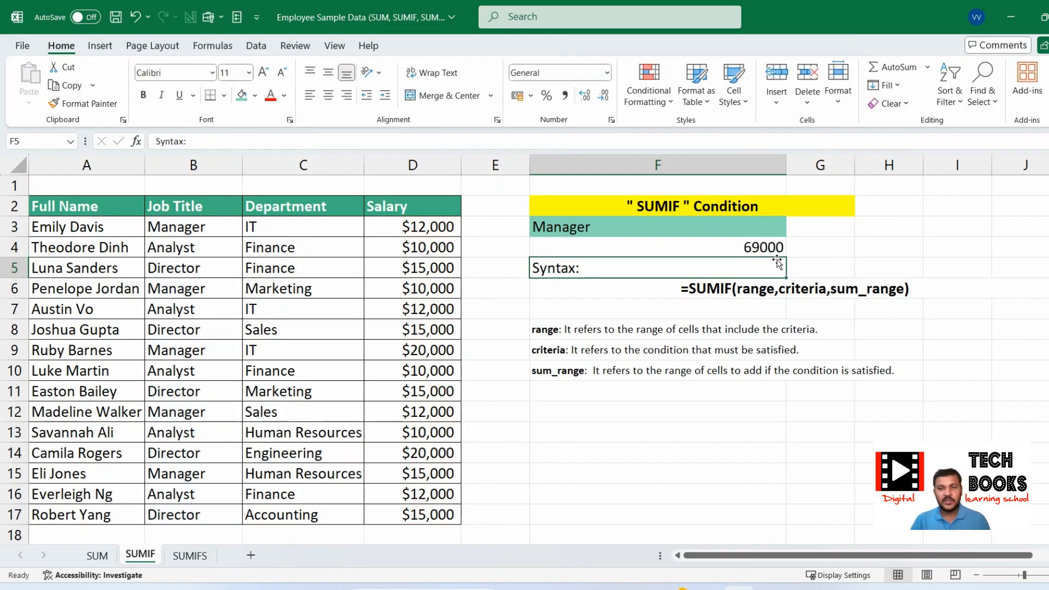
Format the SUMIF result in F4 as Accounting with the dollar symbol
left_click(733, 247)
left_click(517, 95)
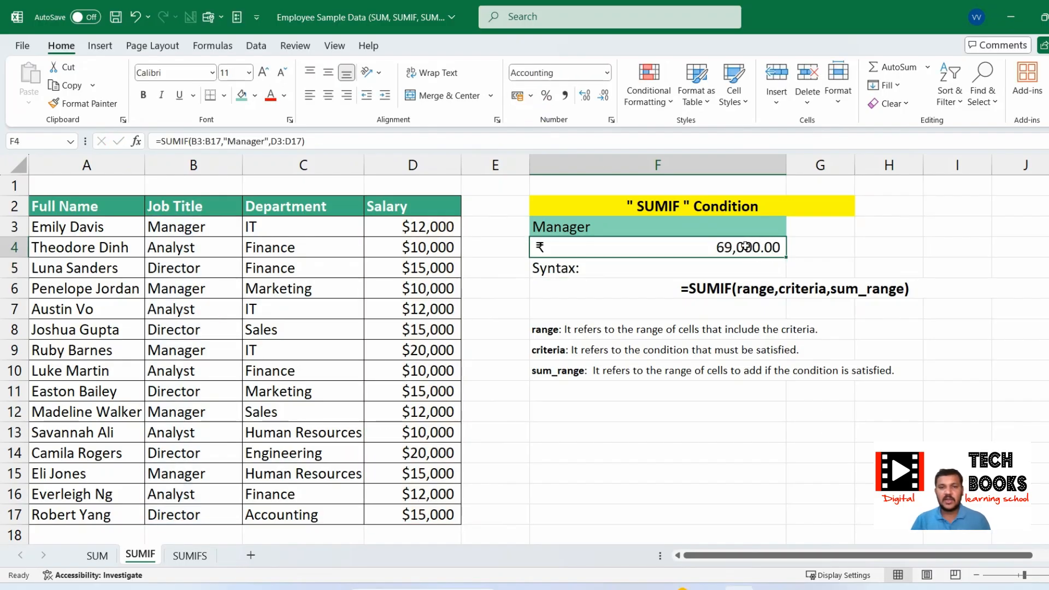
left_click(530, 95)
left_click(556, 135)
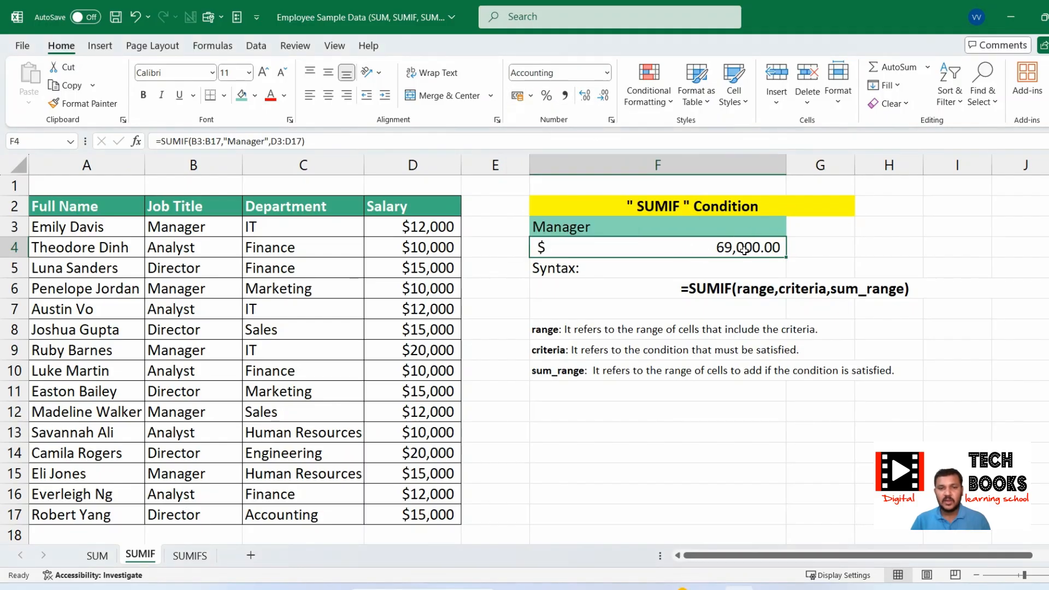
Select all the Manager entries in the Job Title column together: B3, B6, B9, B12 and B15
left_click(365, 205)
left_click(192, 228)
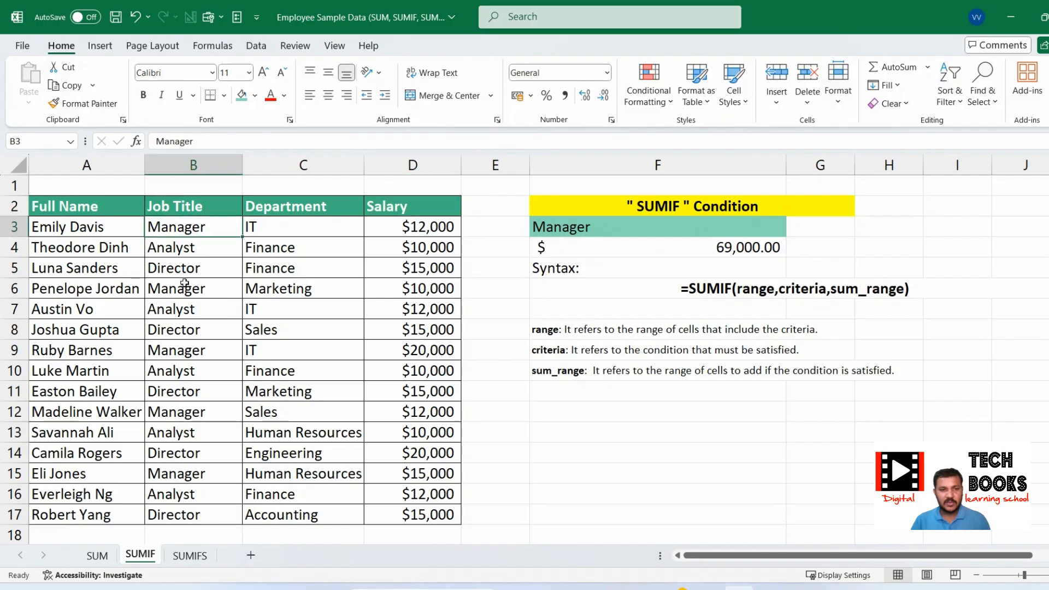
left_click(181, 287, "ctrl")
left_click(179, 350, "ctrl")
left_click(166, 410, "ctrl")
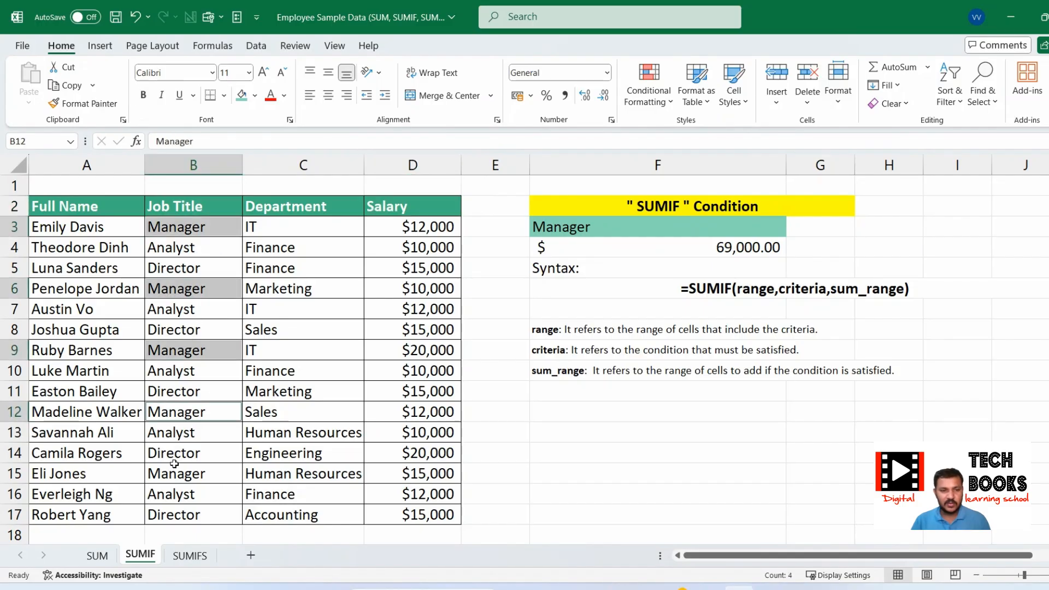
left_click(168, 475, "ctrl")
Select the managers' salaries D3, D6, D9, D12 and D15 to compare their sum with the result in F4
left_click(402, 230)
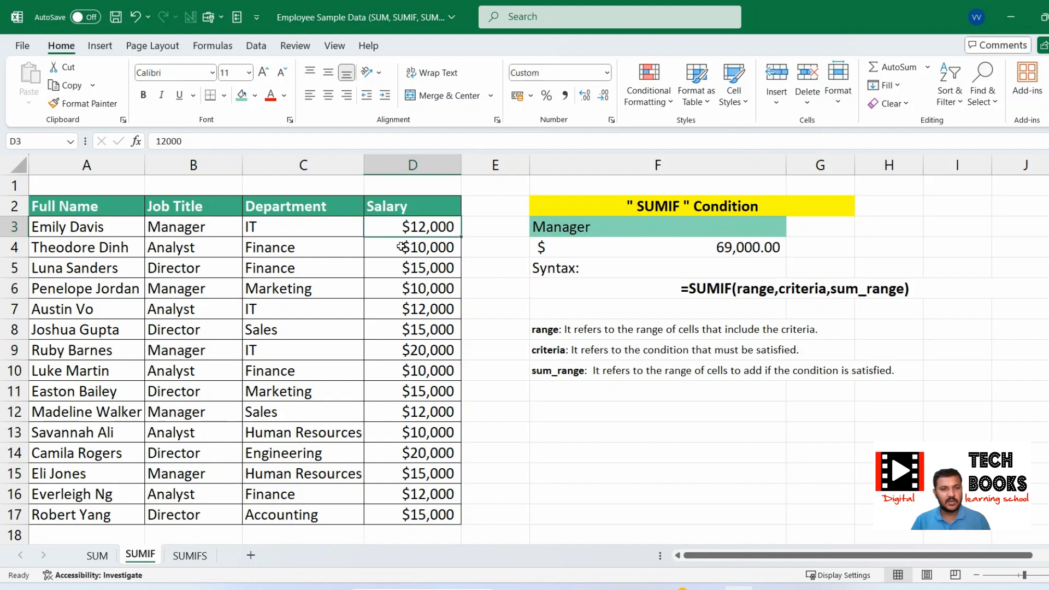
left_click(397, 288, "ctrl")
left_click(395, 354, "ctrl")
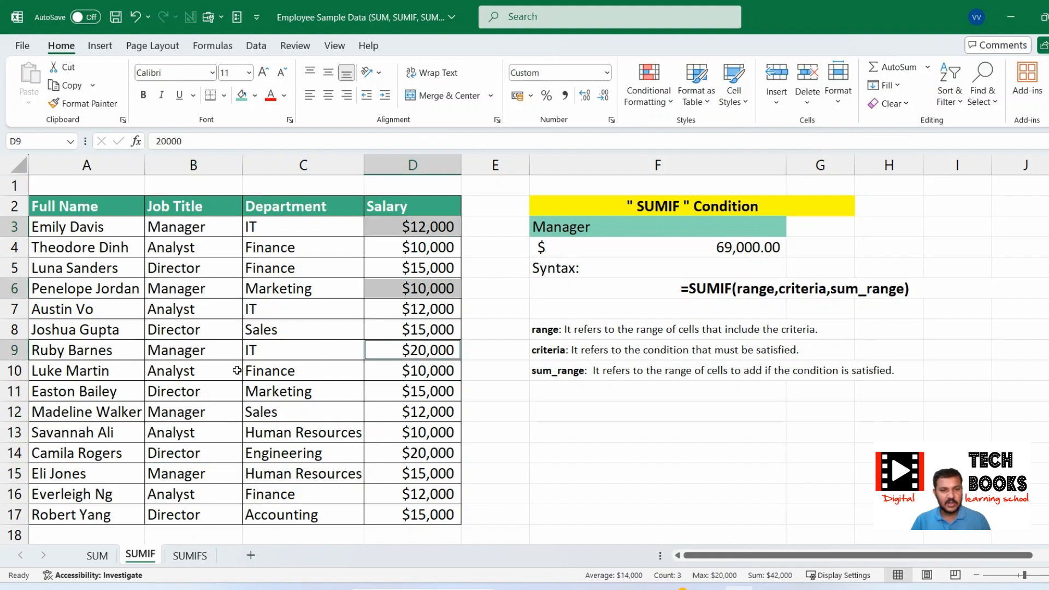
left_click(387, 415, "ctrl")
left_click(386, 477, "ctrl")
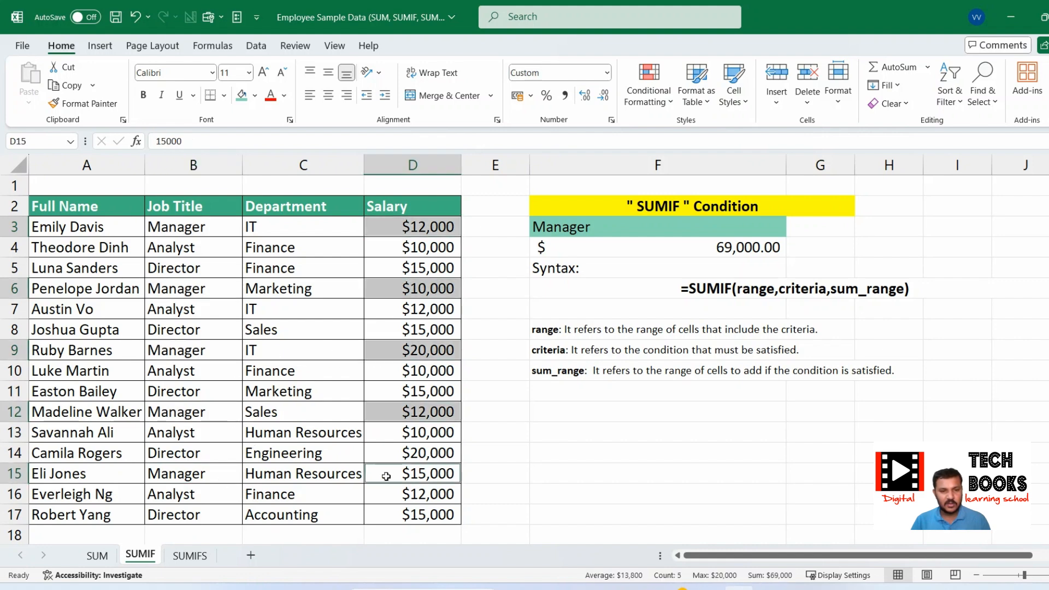
left_click(713, 247)
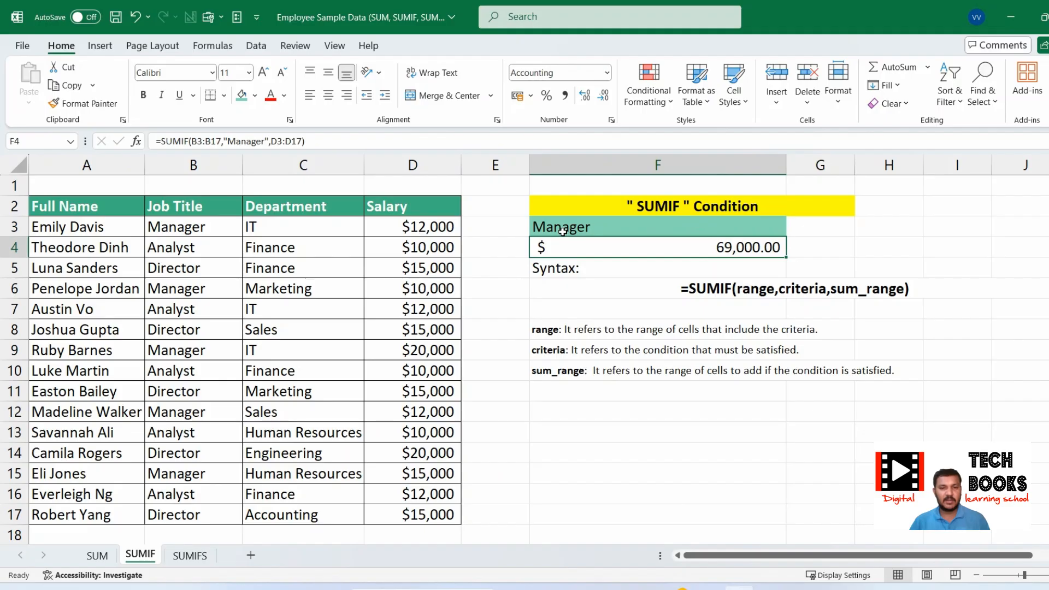
Copy the IT department entry from C3 into F3 as a value only, replacing the Manager label
left_click(290, 230)
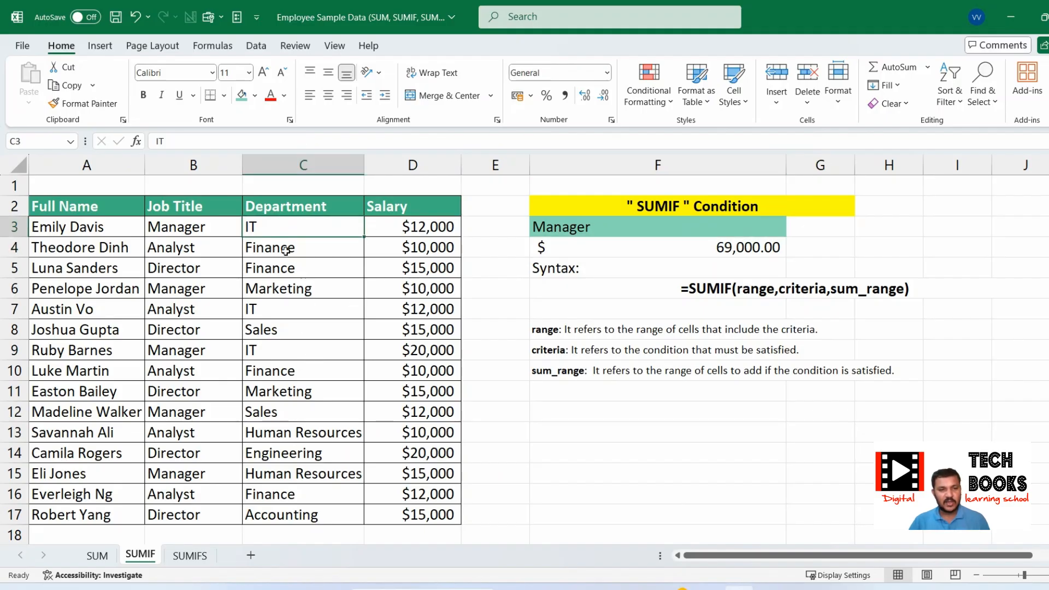
key("ctrl+c")
left_click(596, 227)
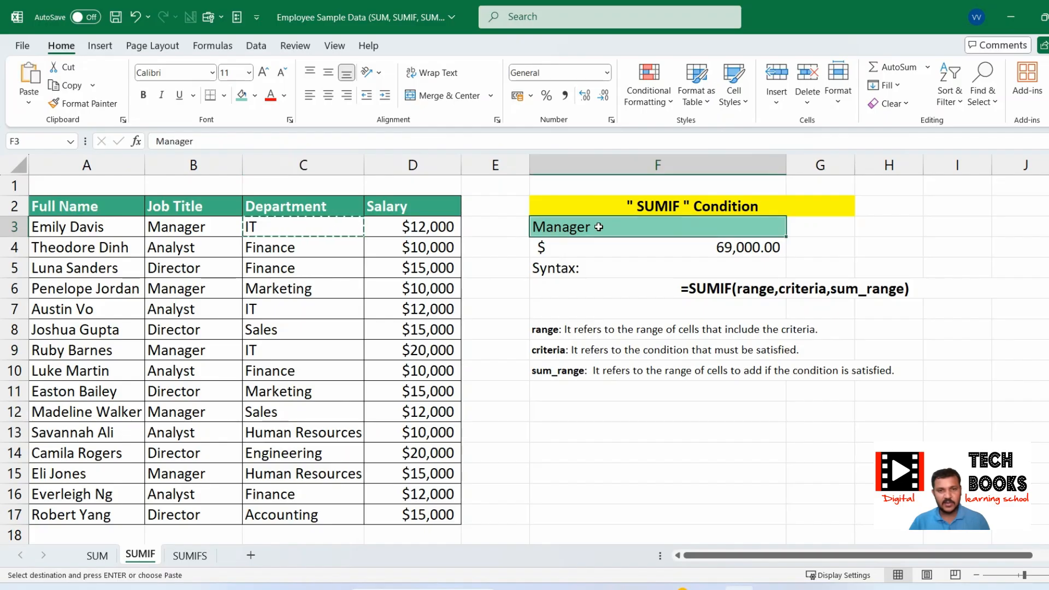
right_click(599, 229)
left_click(652, 208)
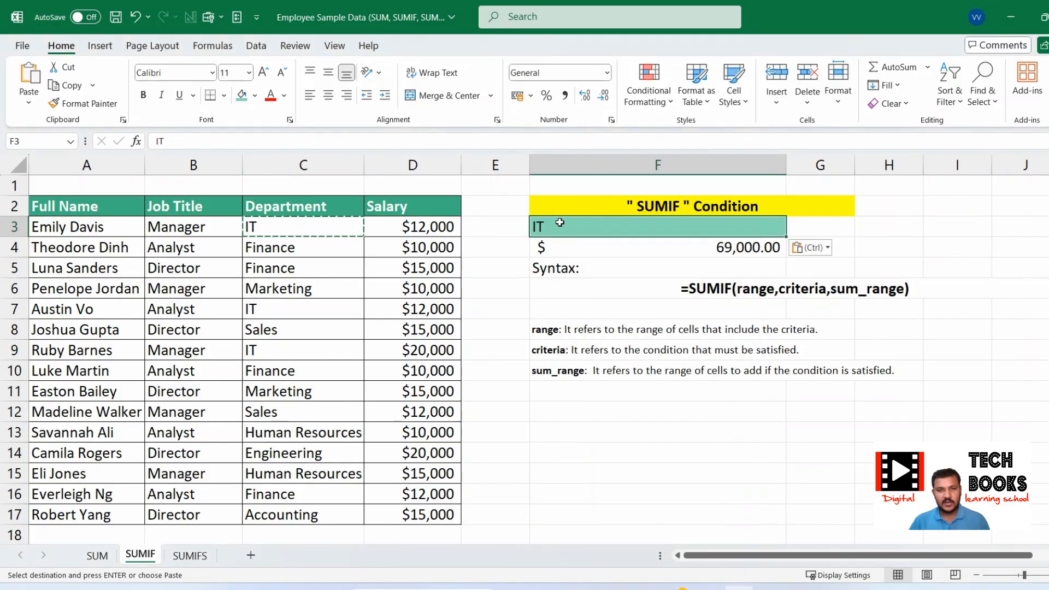
key("Escape")
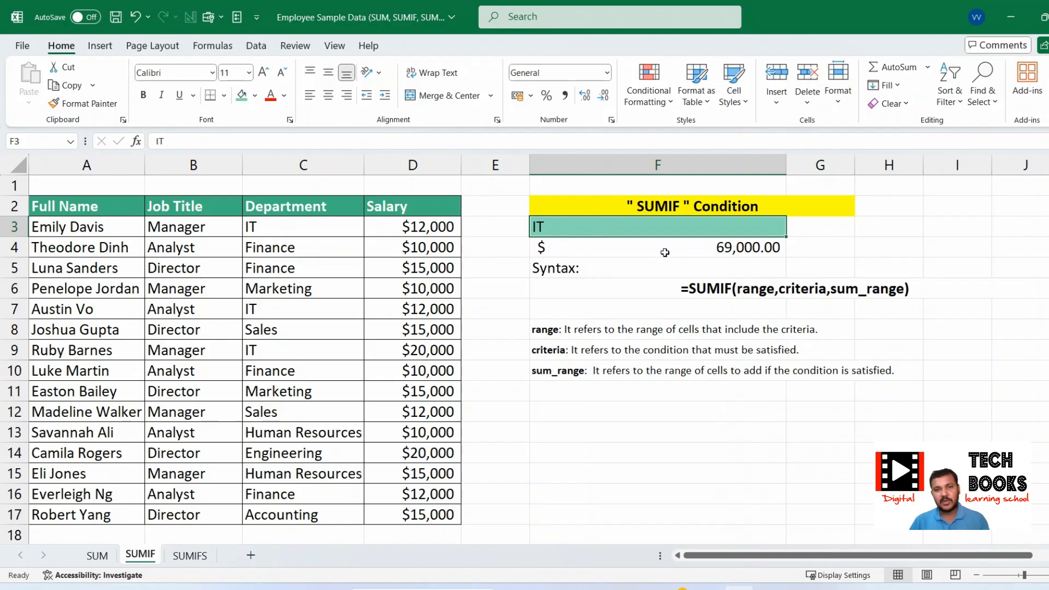
Replace the formula in F4 with =SUMIF(C3:C17,F3,D3:D17) to total the salaries of the department named in F3
left_click(654, 250)
key("Delete")
type("=sum")
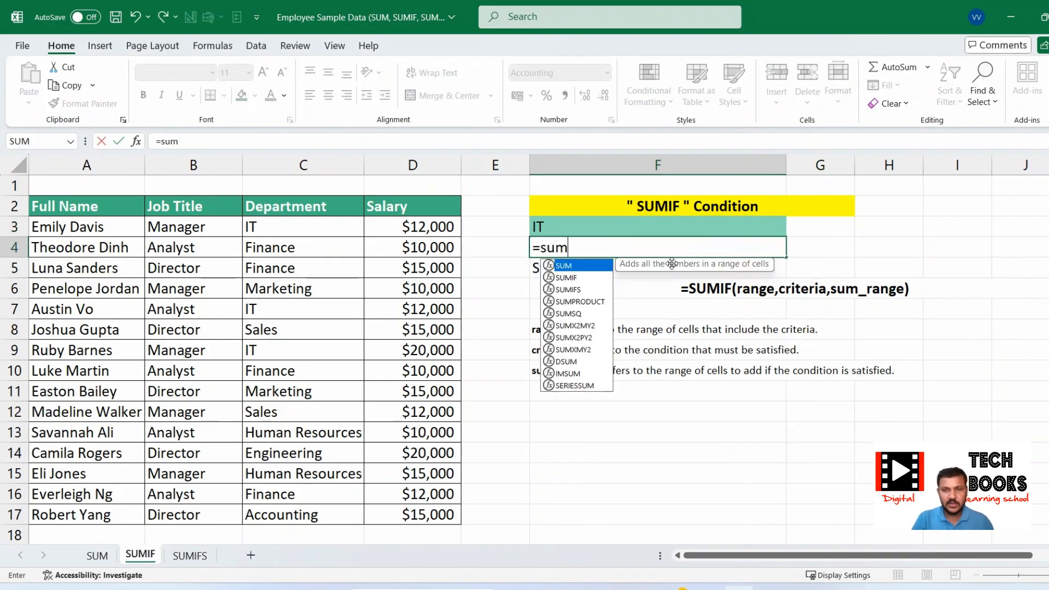
double_click(578, 275)
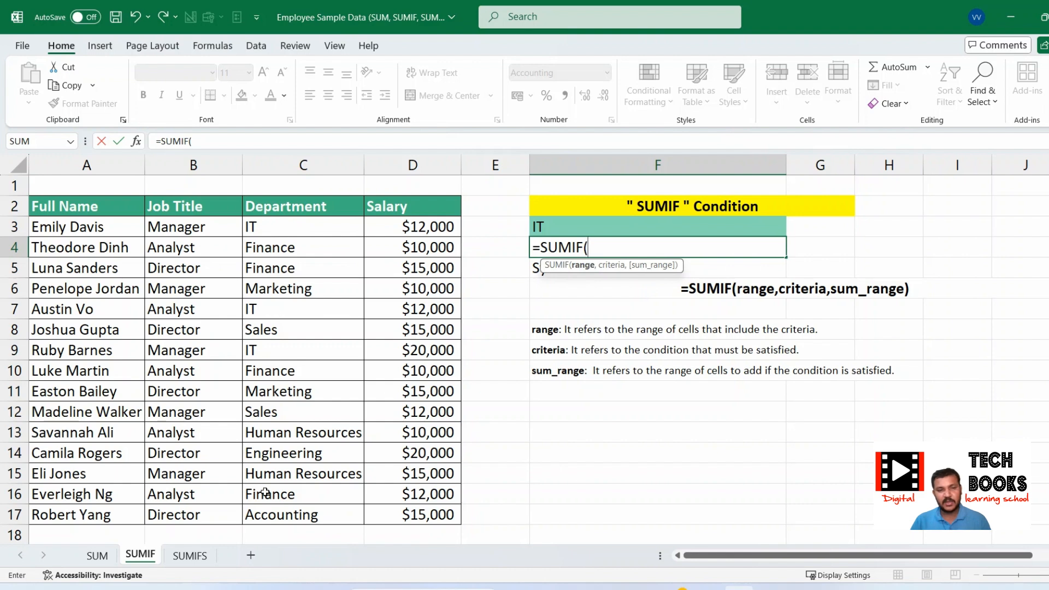
left_click_drag(281, 228, 306, 517)
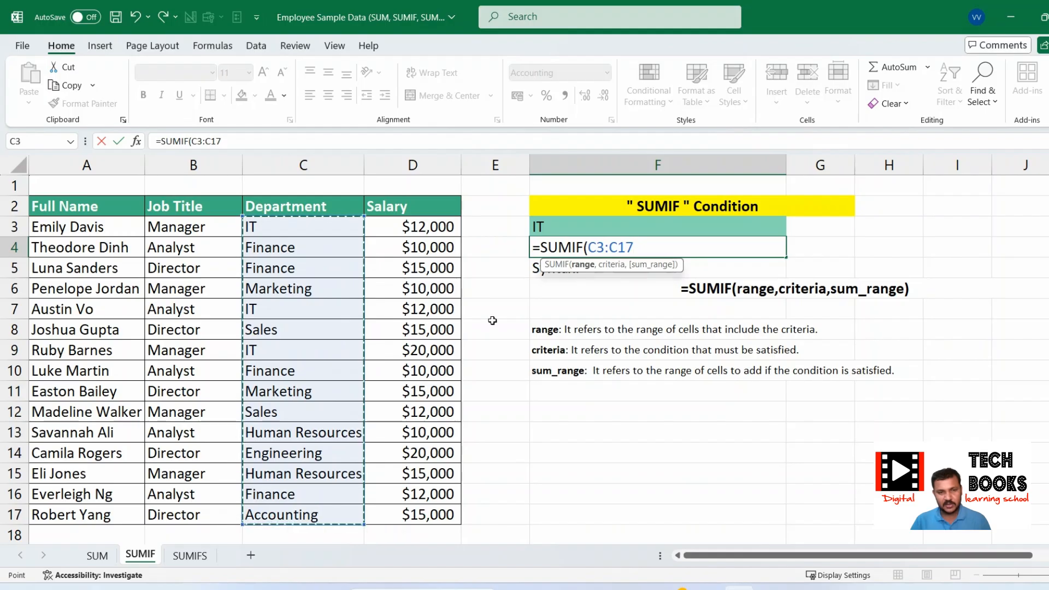
type(",")
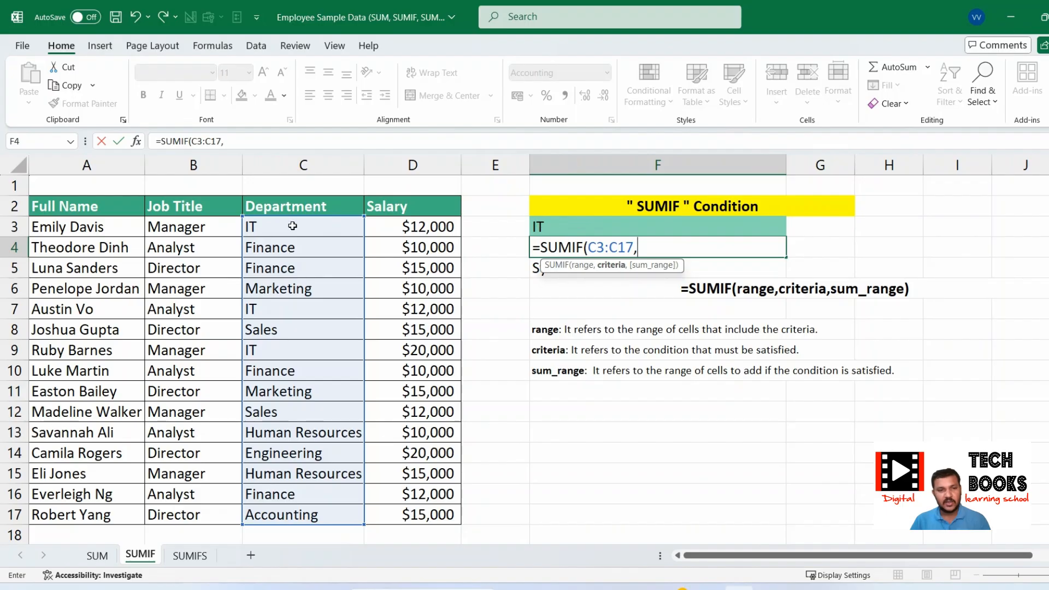
left_click(550, 229)
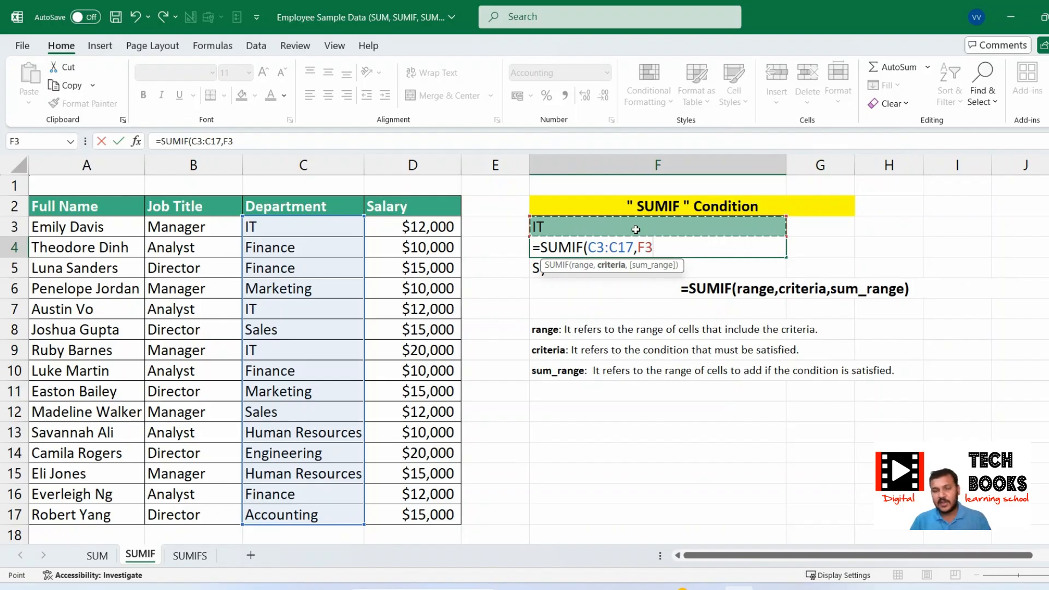
type(",")
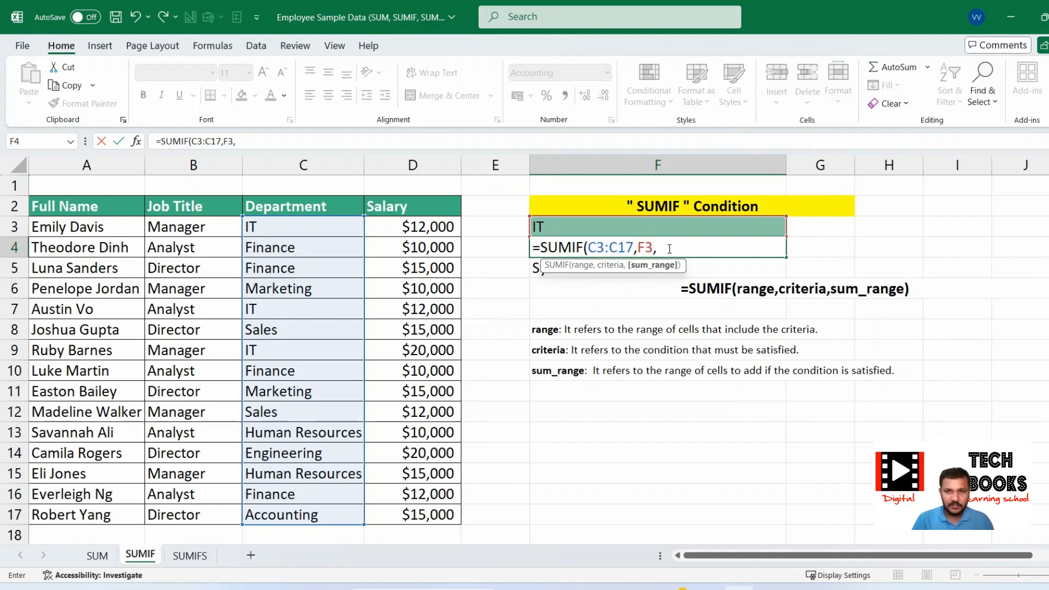
left_click_drag(398, 227, 420, 506)
type(")")
key("Return")
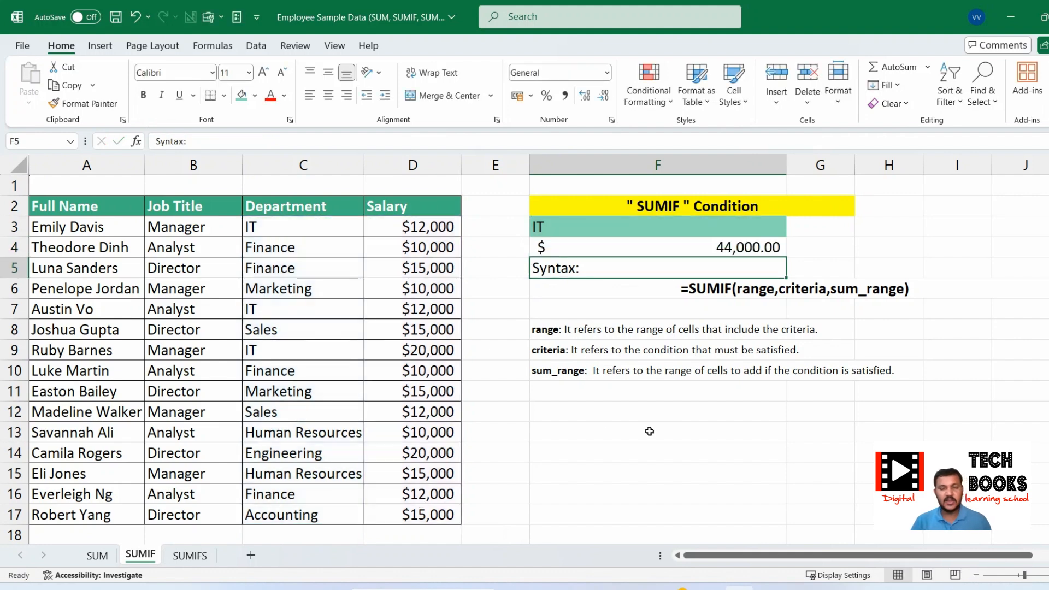
Check the F4 formula against the IT entries C3, C7 and C9 and their salaries D3, D7 and D9
left_click(678, 244)
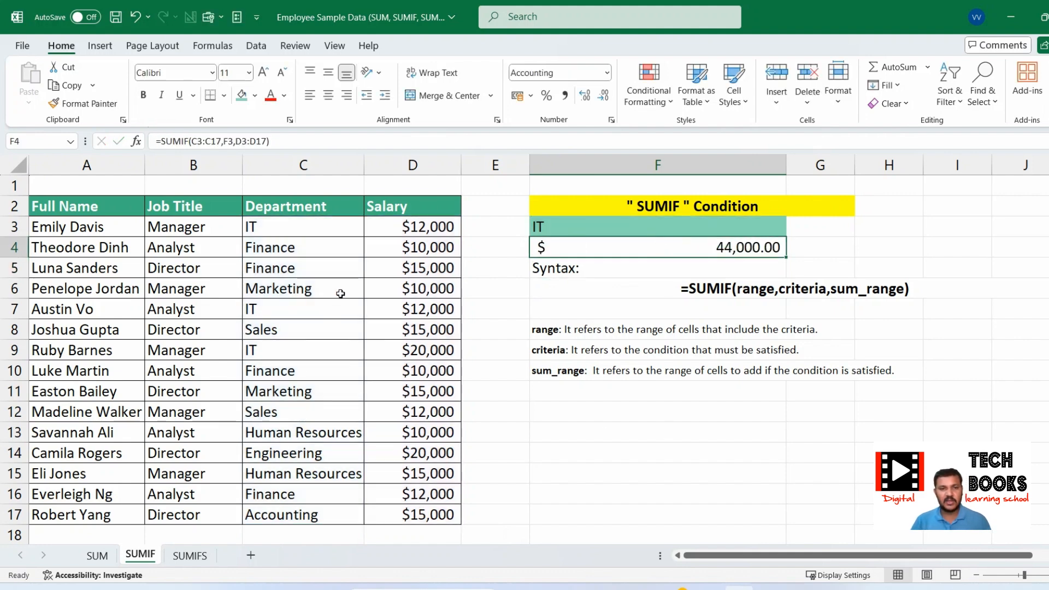
left_click(264, 228)
left_click(266, 310)
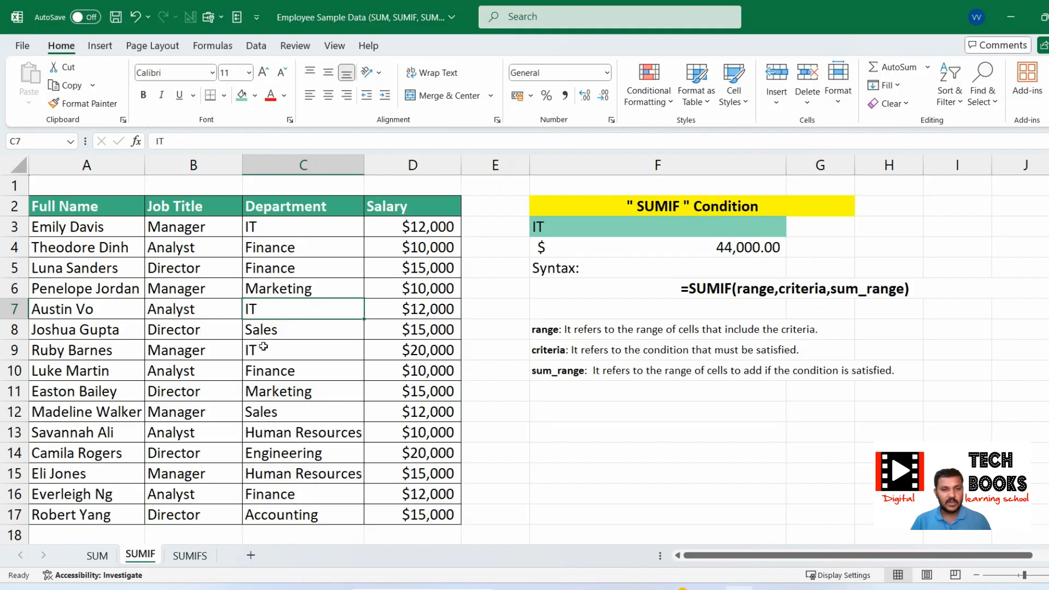
left_click(264, 345)
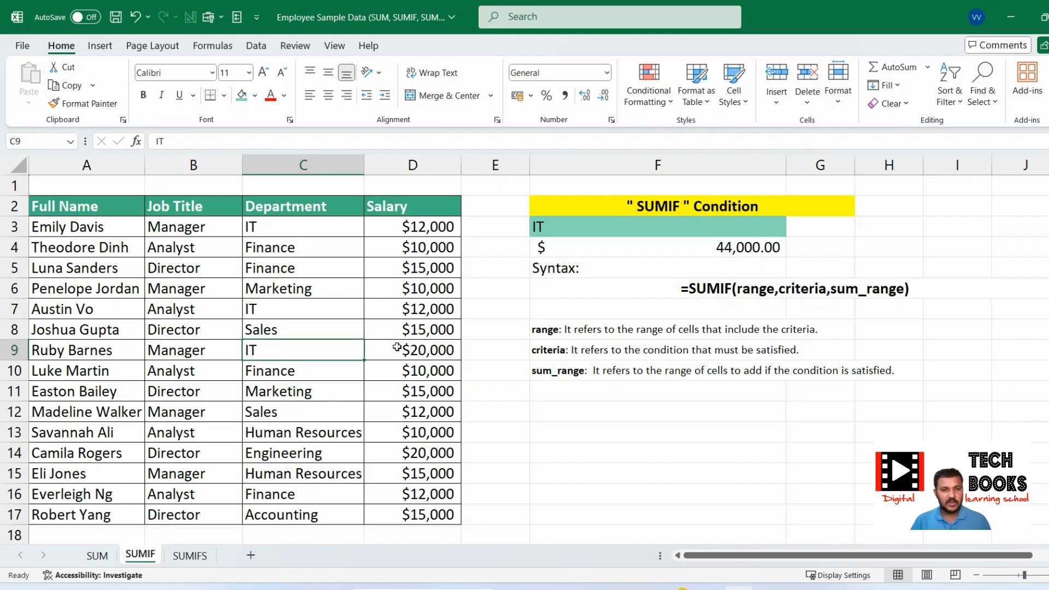
left_click(403, 231)
left_click(397, 309, "ctrl")
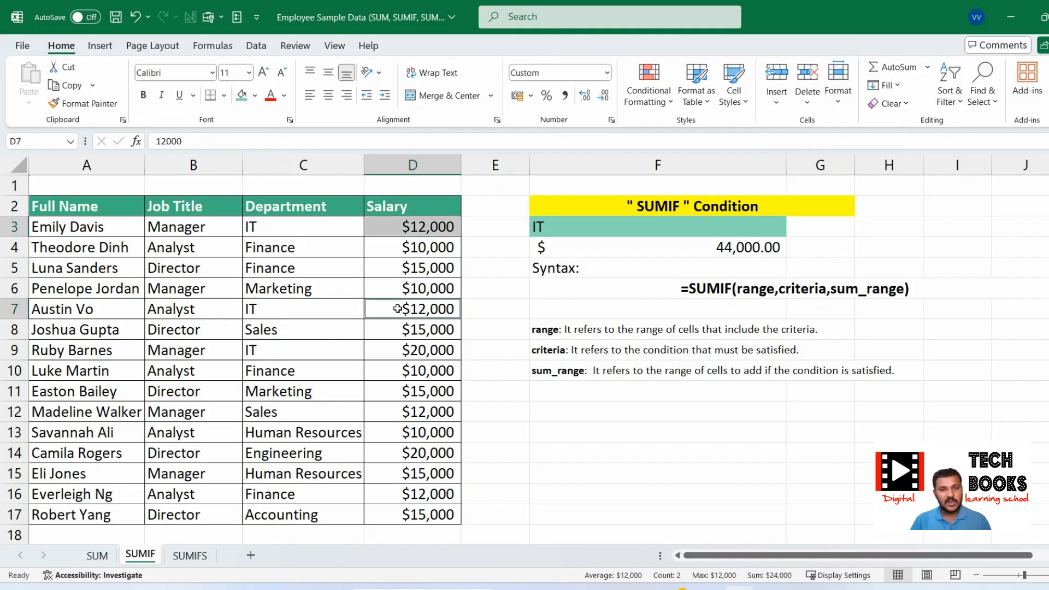
left_click(405, 355)
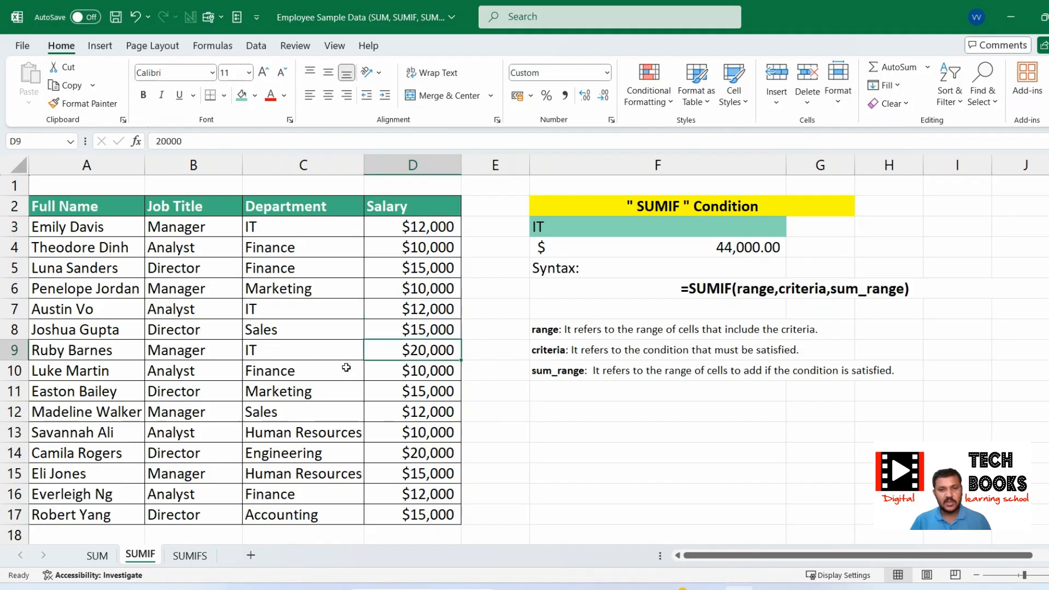
Make the IT department salaries in D3, D7 and D9 bold
left_click(404, 227)
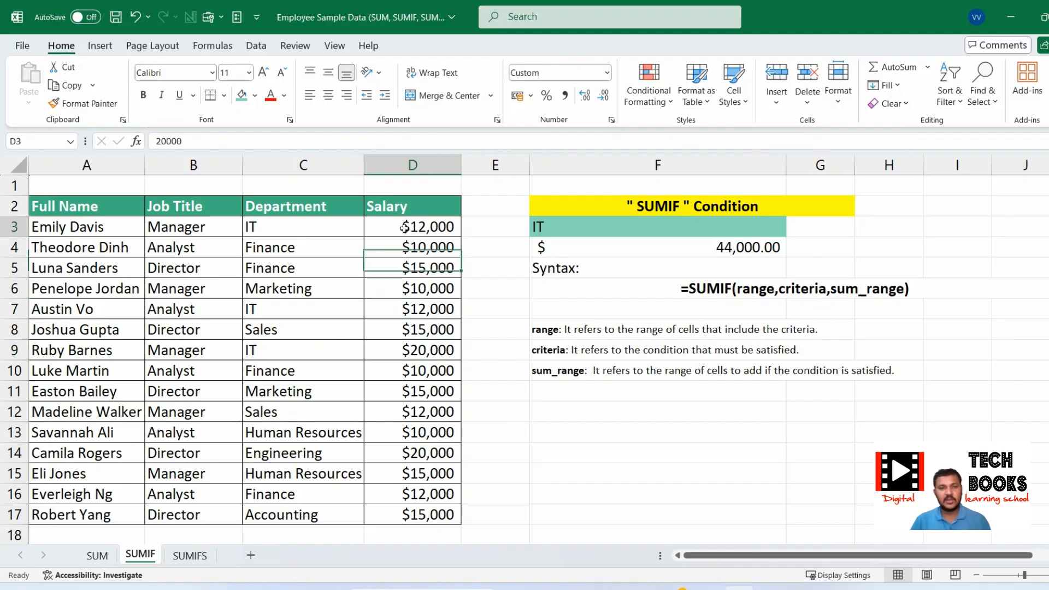
key("ctrl+b")
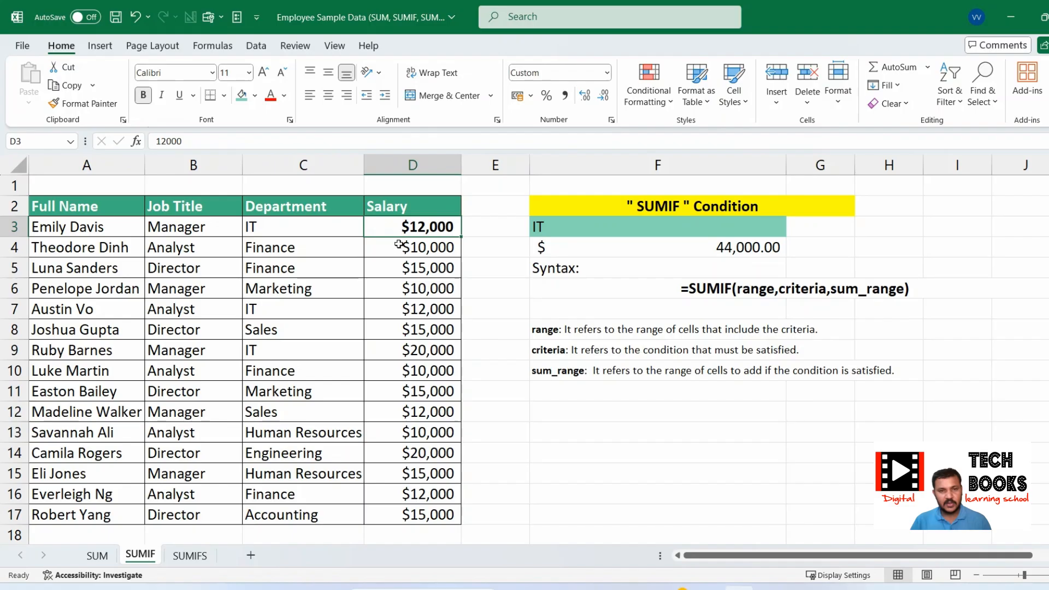
left_click(379, 305)
key("ctrl+b")
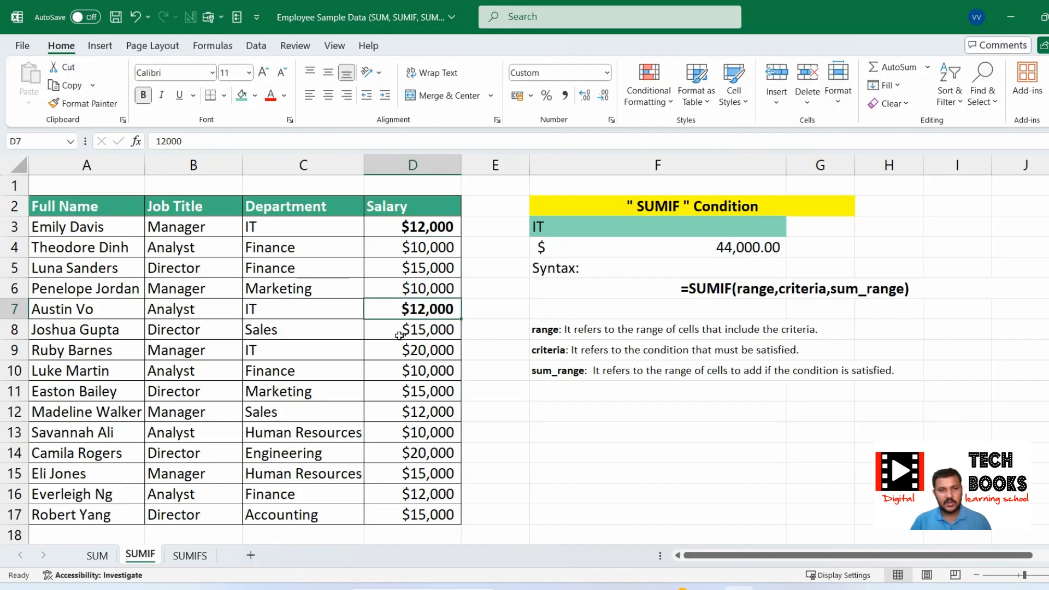
left_click(391, 349)
key("ctrl+b")
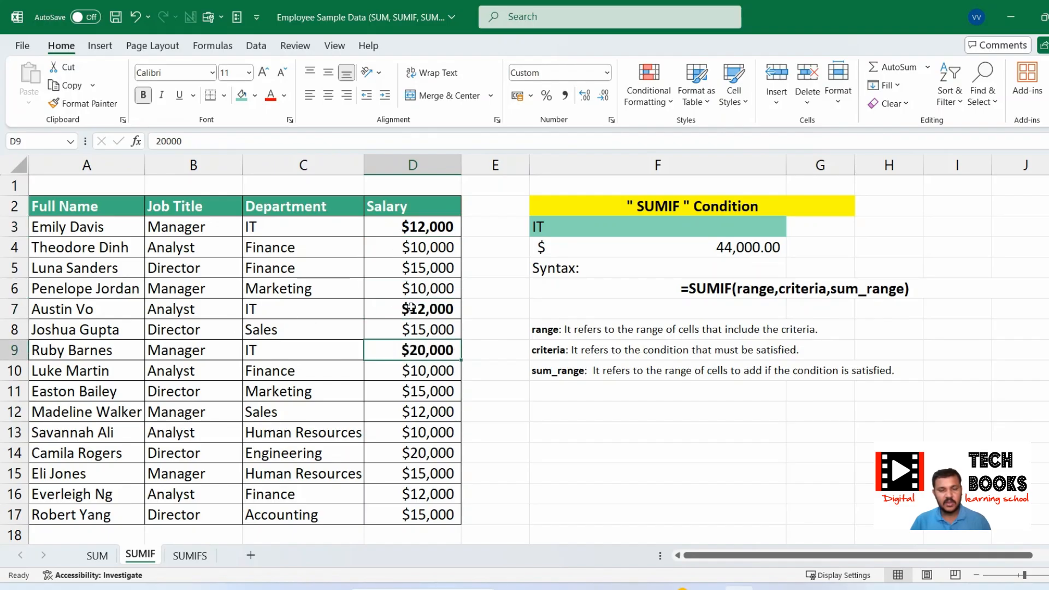
Review the SUMIF formula in F4 alongside the IT entry in C9 and its salary in D9
left_click(714, 248)
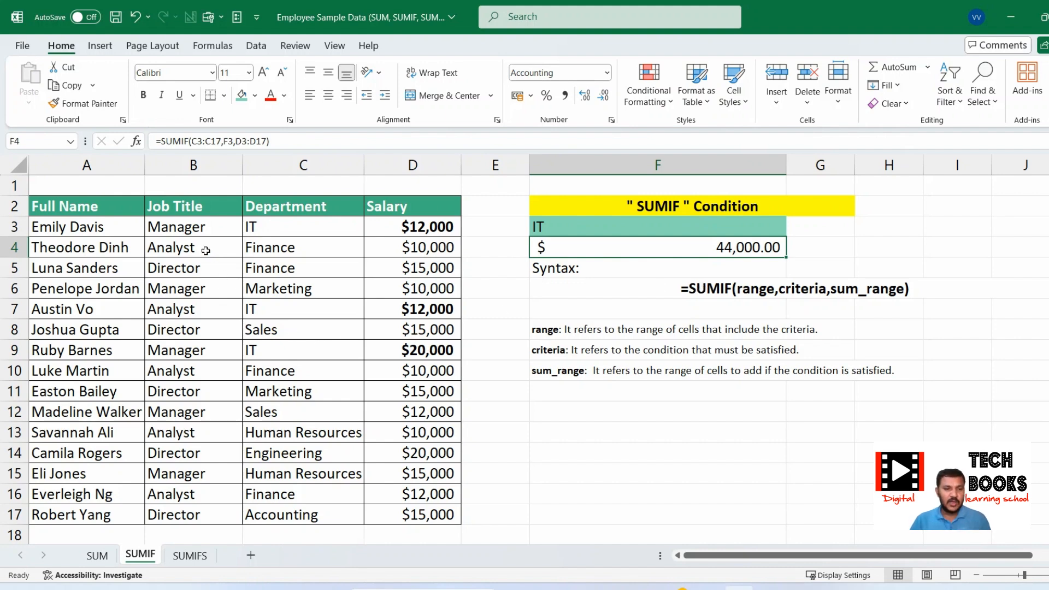
left_click(280, 355)
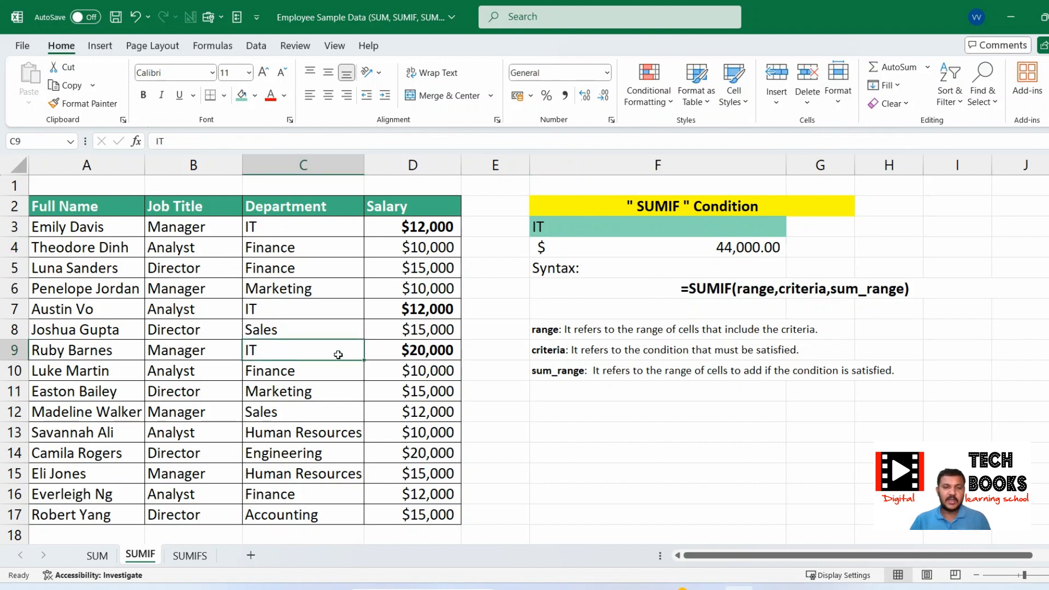
left_click(390, 353)
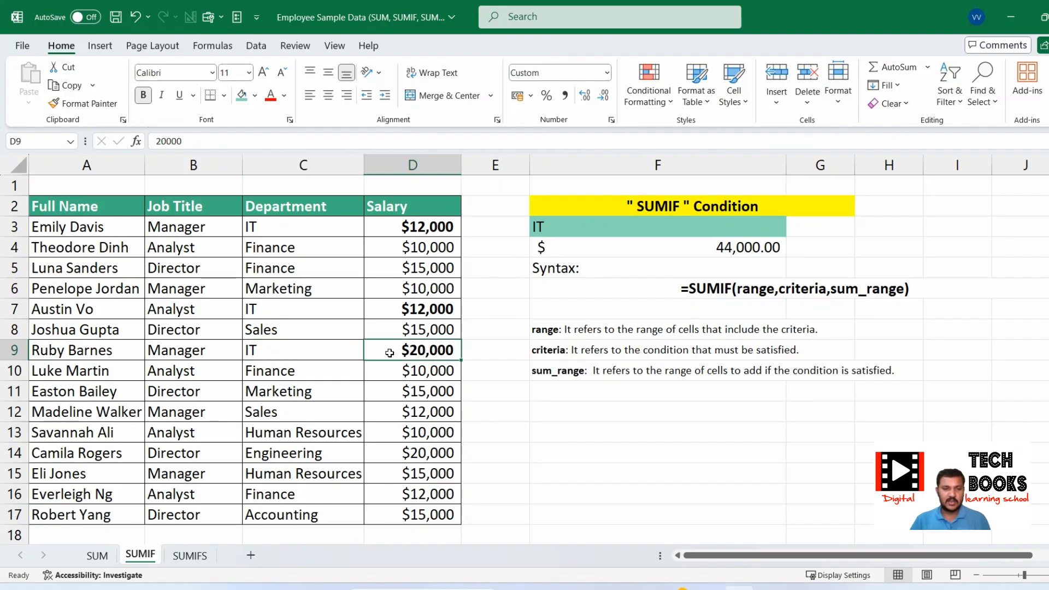
Open the SUMIFS sheet and select its heading in F2 and the syntax line in F6 for review
left_click(191, 556)
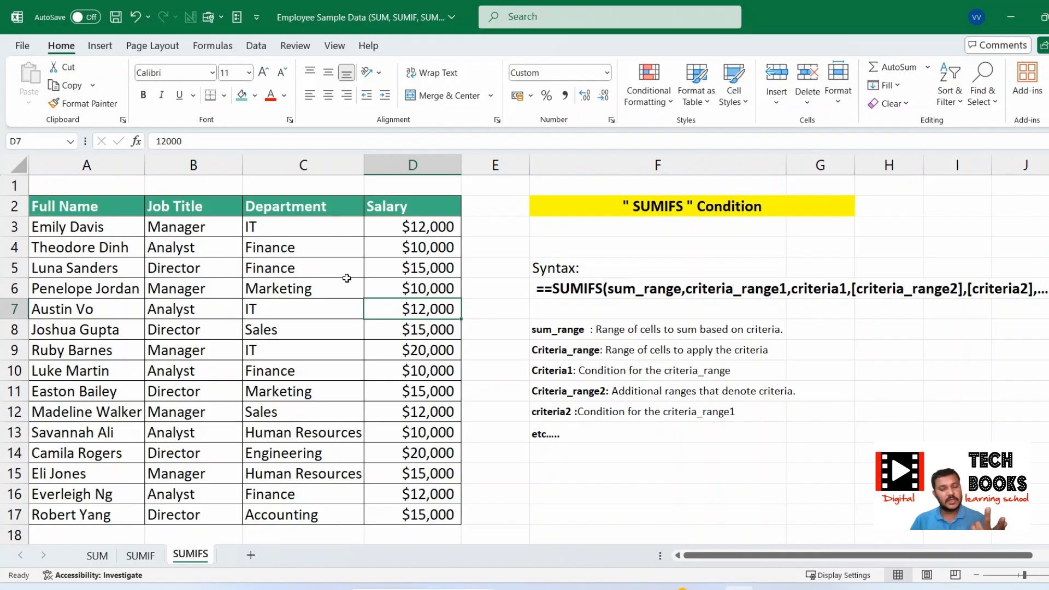
left_click(677, 207)
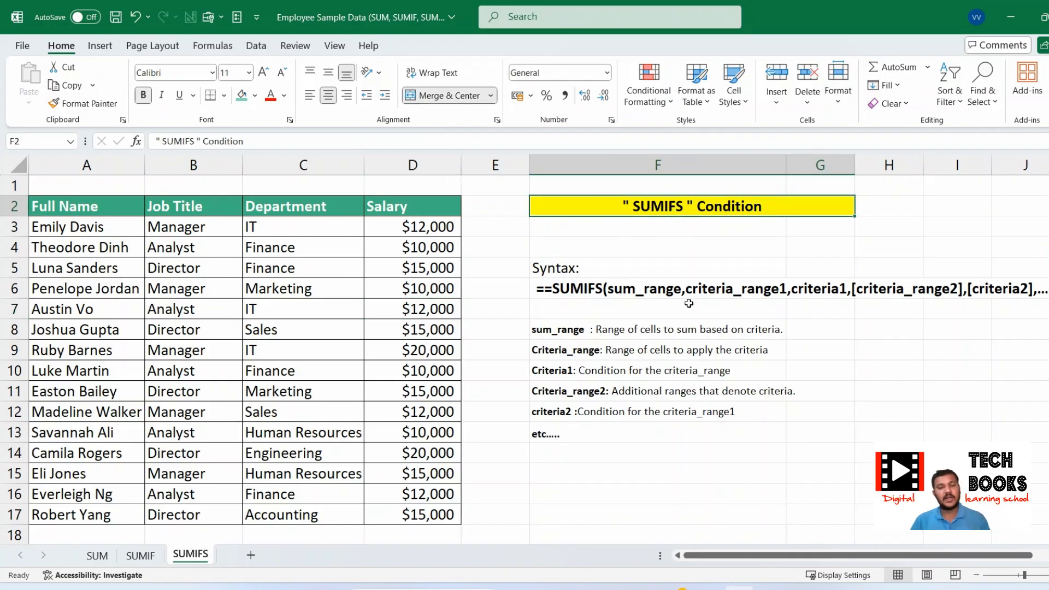
left_click(604, 289)
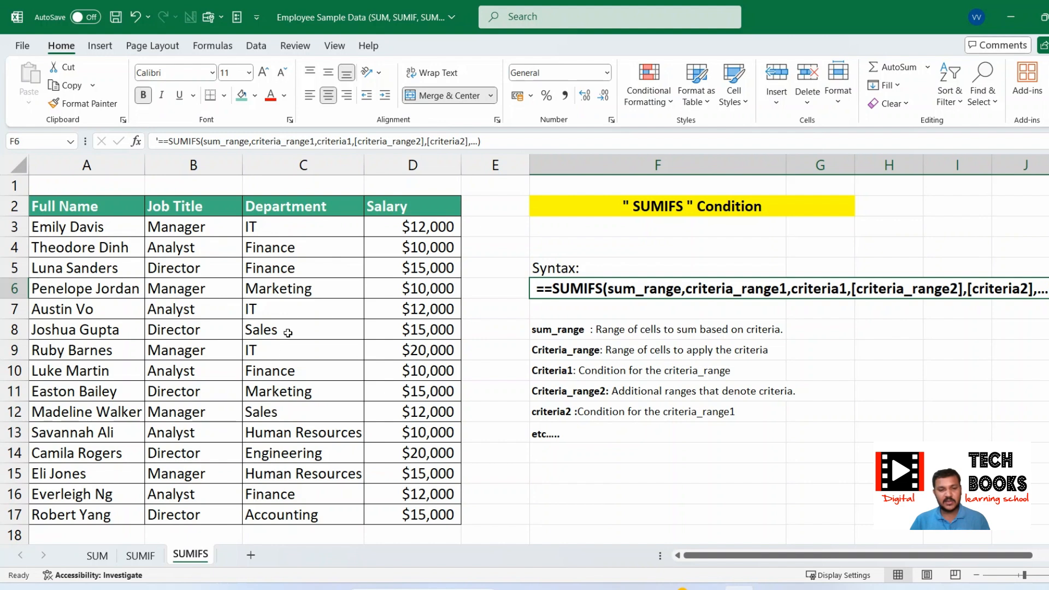
Examine the Department, Salary and Job Title columns as the ranges and criteria required by the SUMIFS syntax
left_click_drag(263, 232, 306, 518)
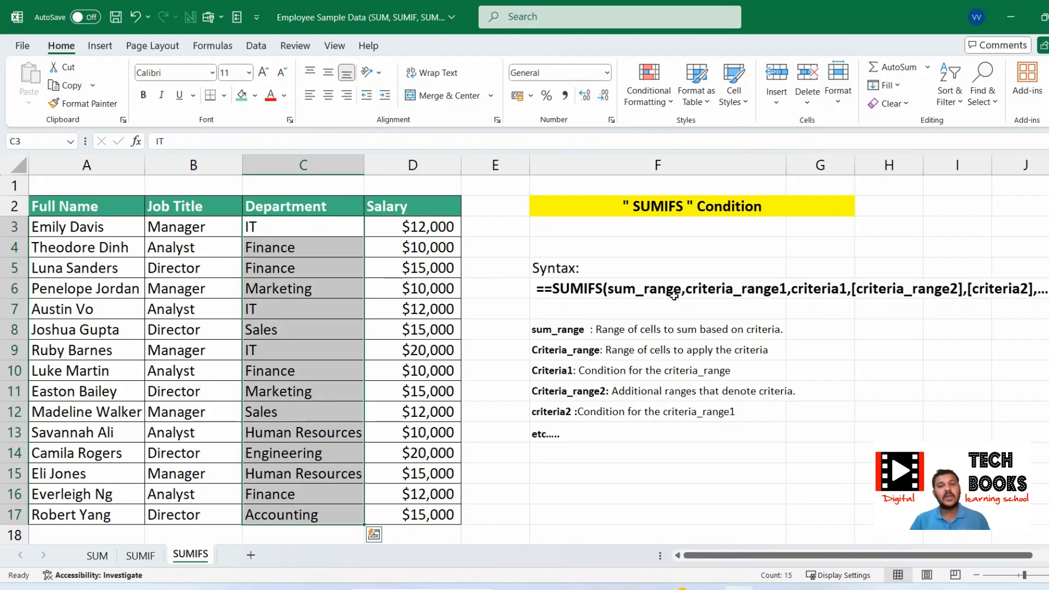
left_click_drag(417, 225, 420, 511)
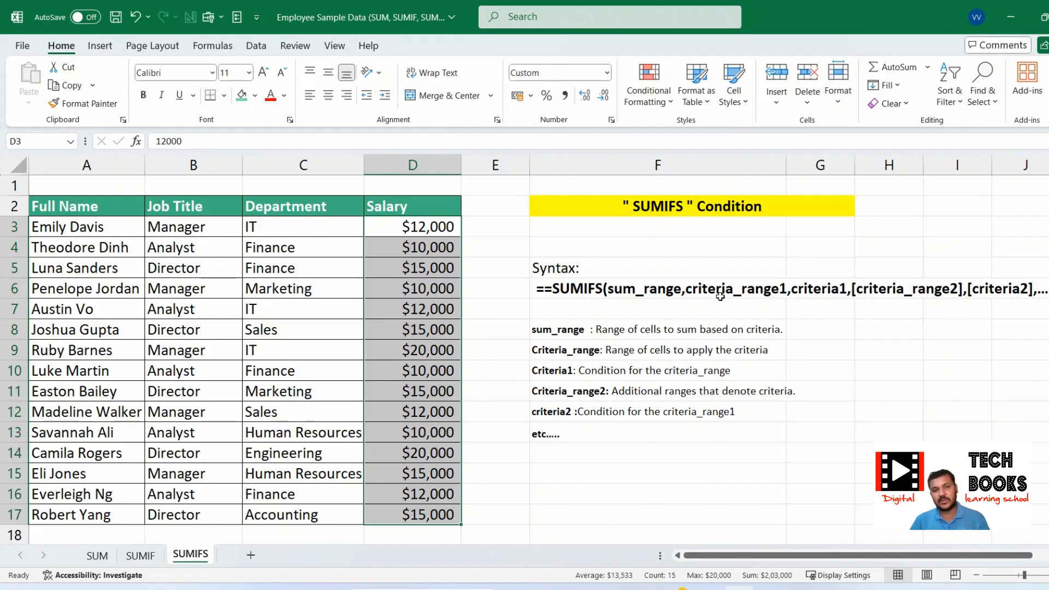
left_click(191, 228)
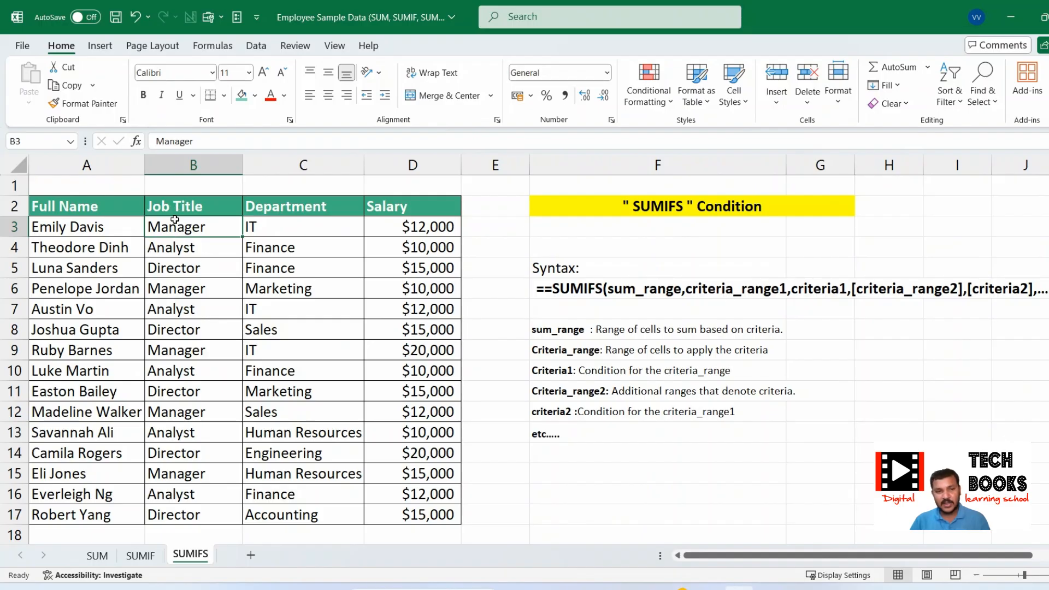
left_click_drag(171, 234, 206, 494)
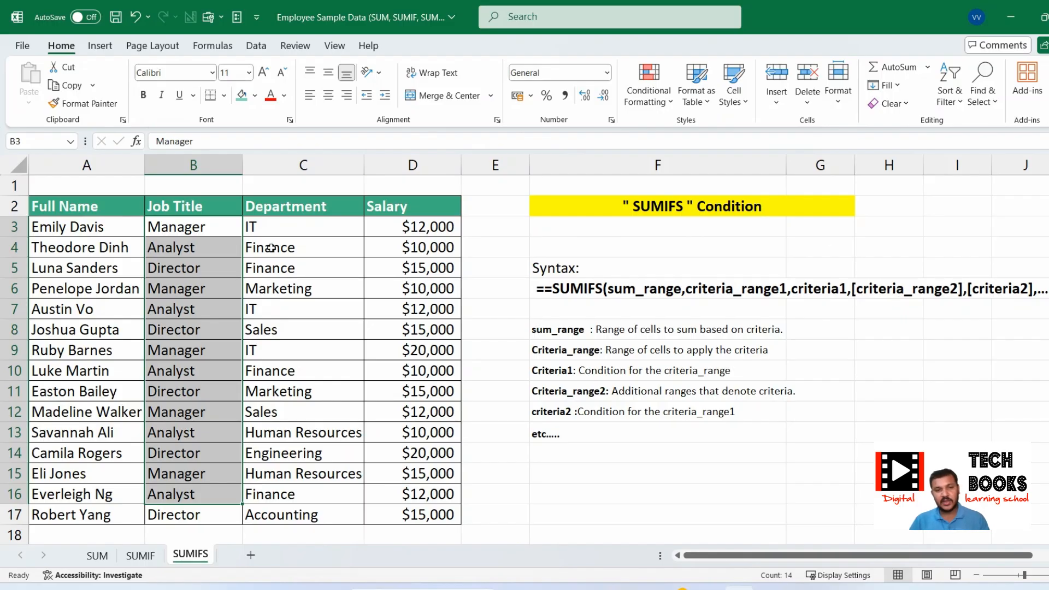
left_click_drag(306, 227, 310, 515)
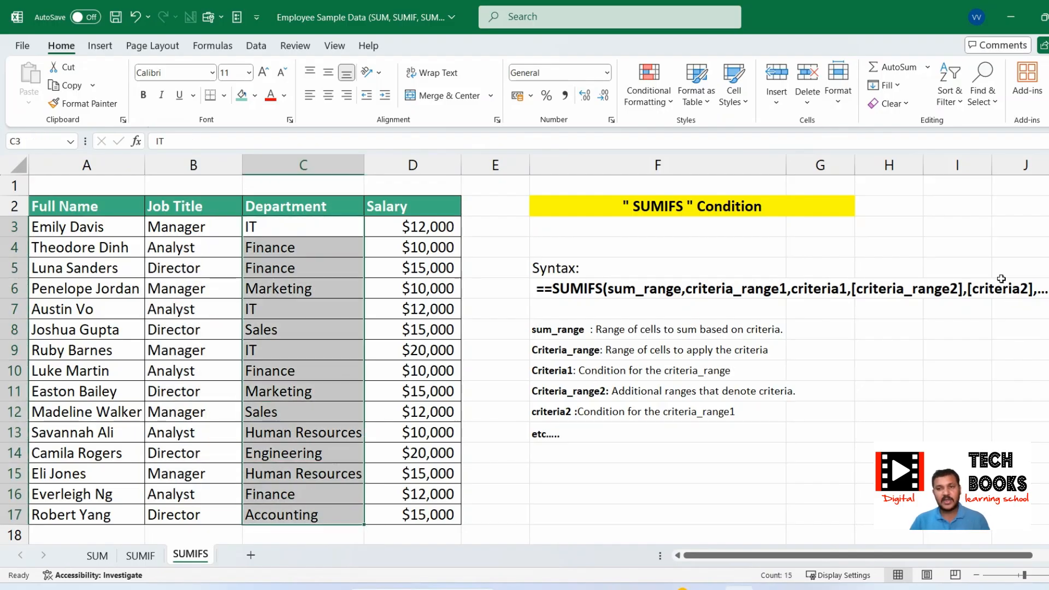
left_click(326, 230)
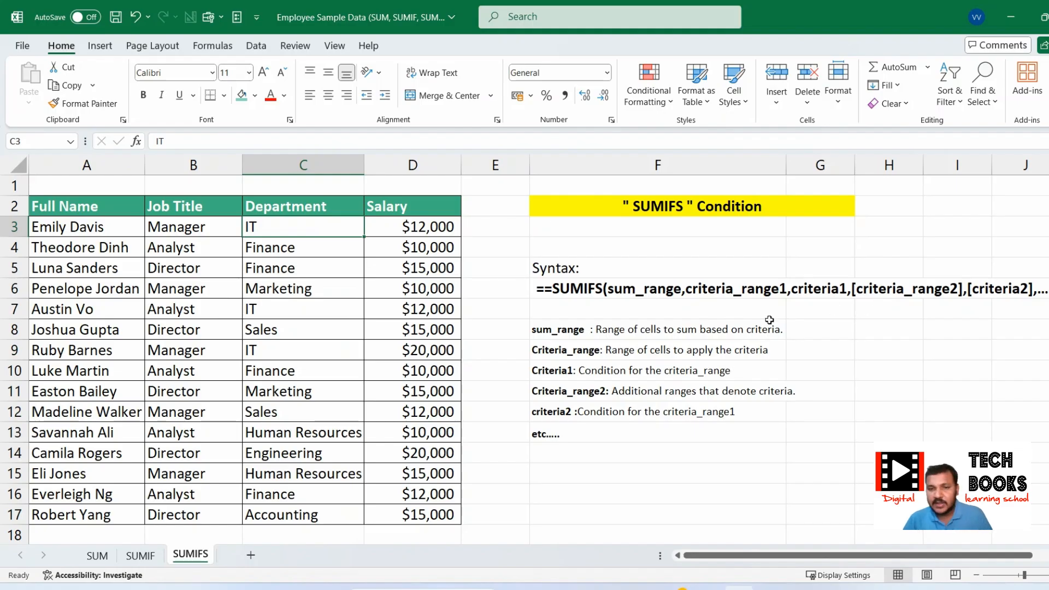
Start a SUMIFS formula in F4 with the salaries D3:D17 as the sum range
left_click(553, 253)
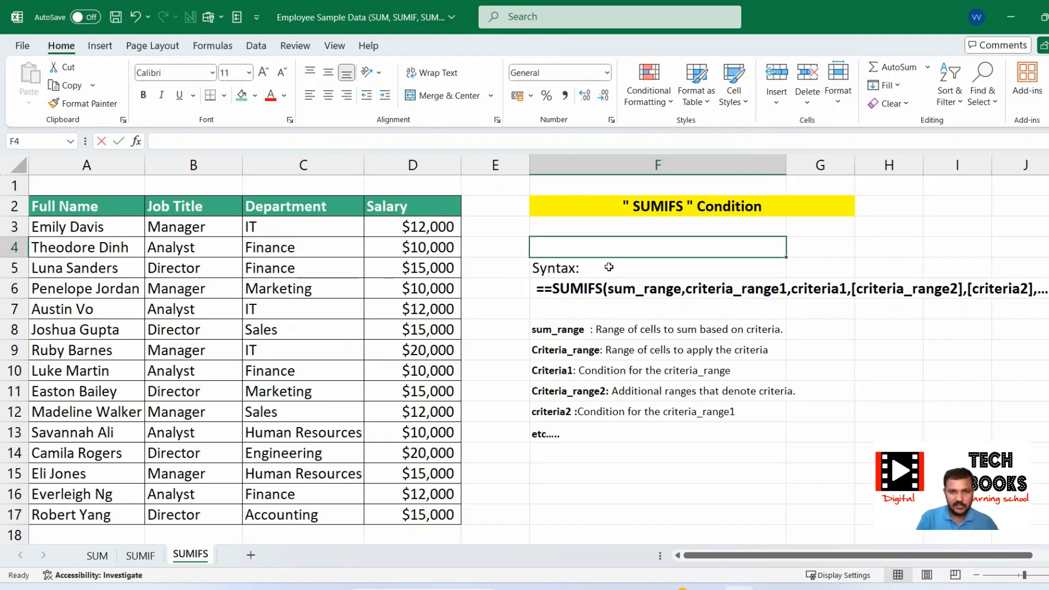
type("=sum")
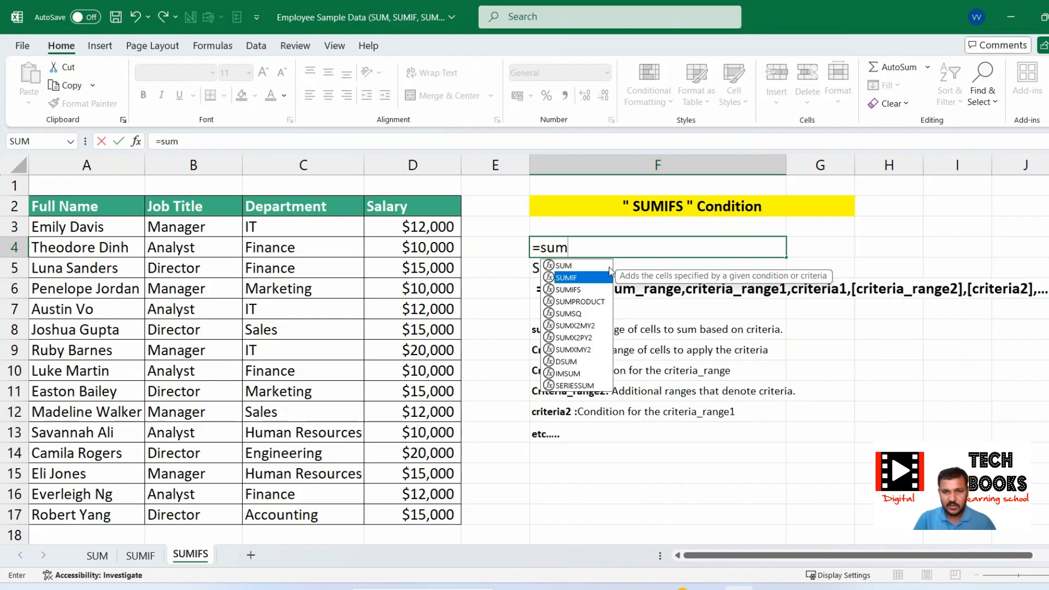
key("Down")
double_click(570, 289)
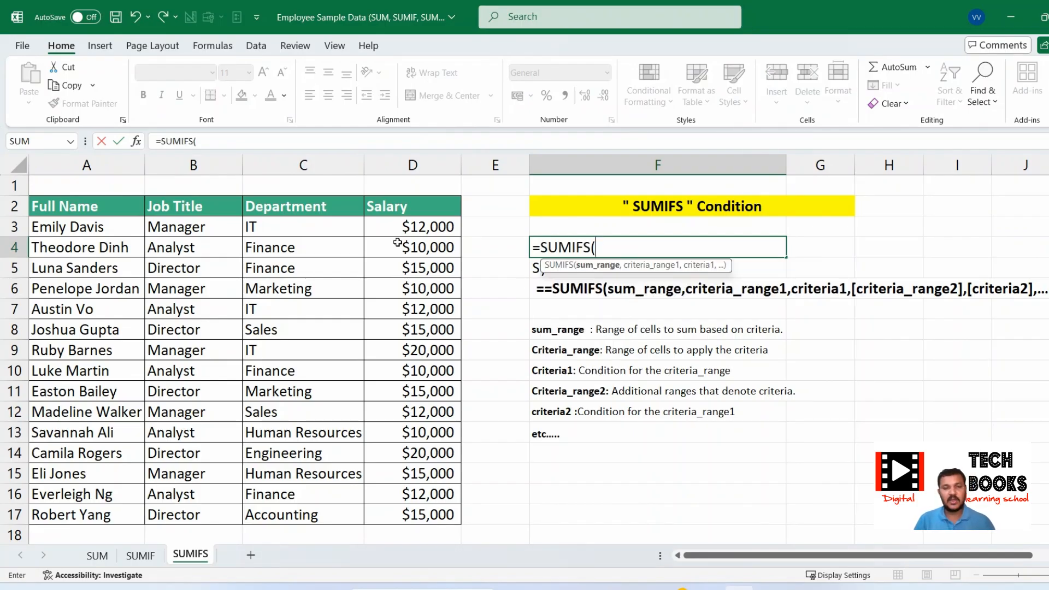
left_click_drag(416, 229, 444, 516)
type(",")
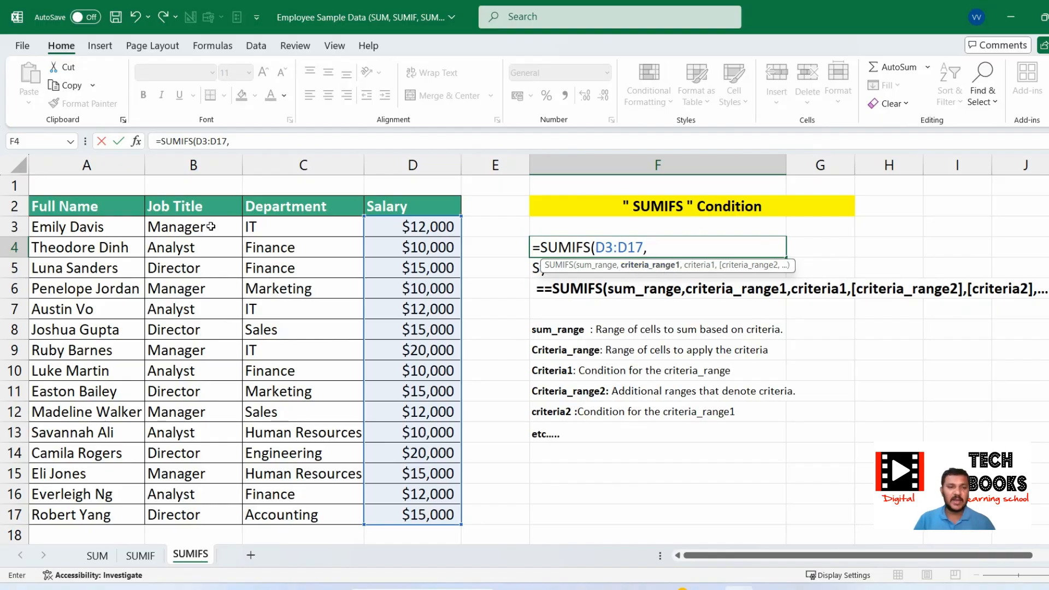
Add the job titles B3:B17 as the first criteria range of the SUMIFS formula, with the criterion "Manager"
left_click_drag(187, 226, 187, 516)
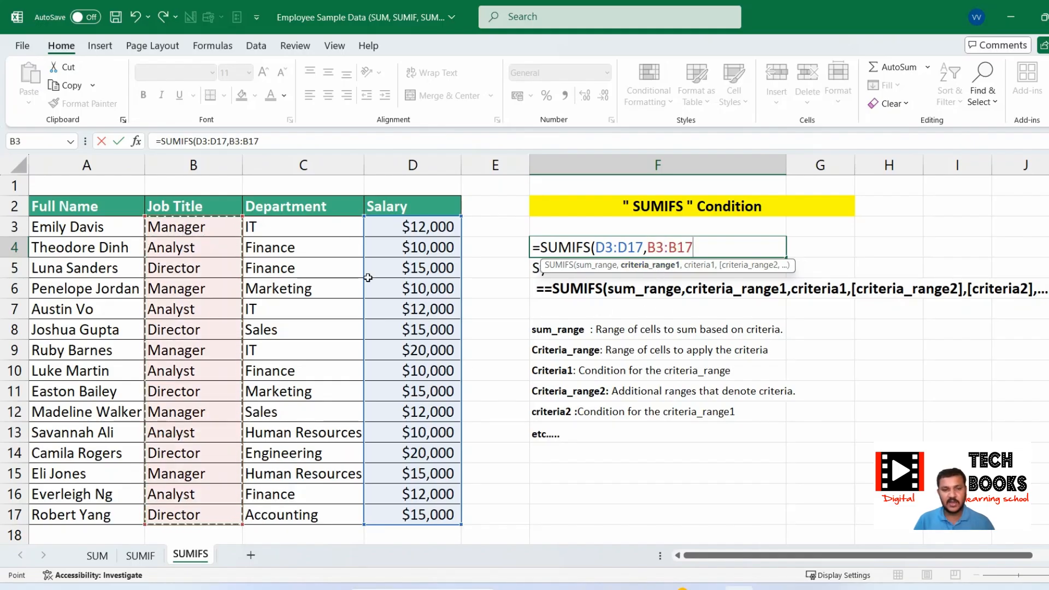
type(",")
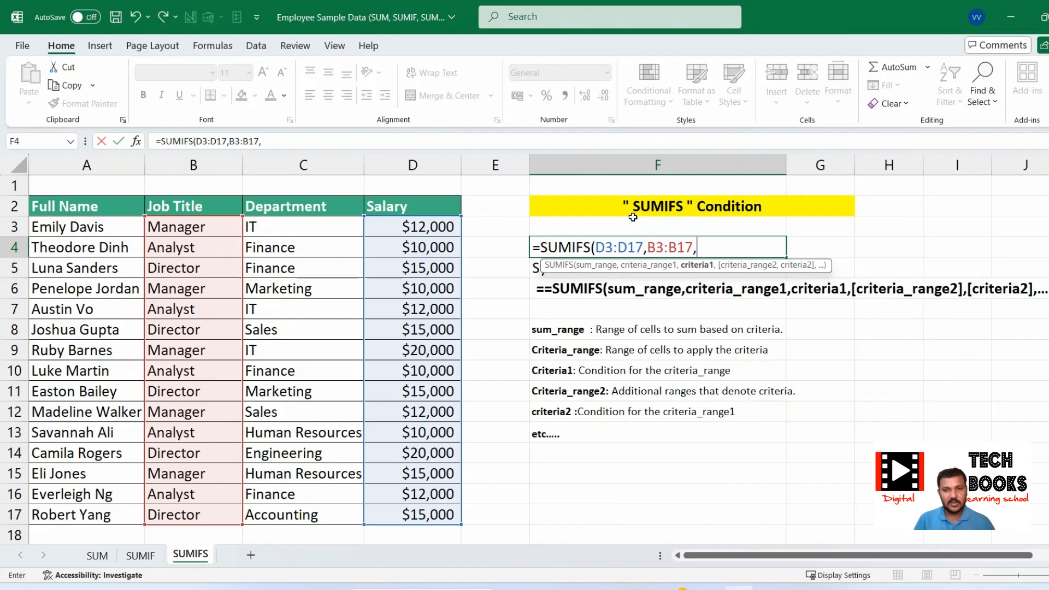
type("\"Mana")
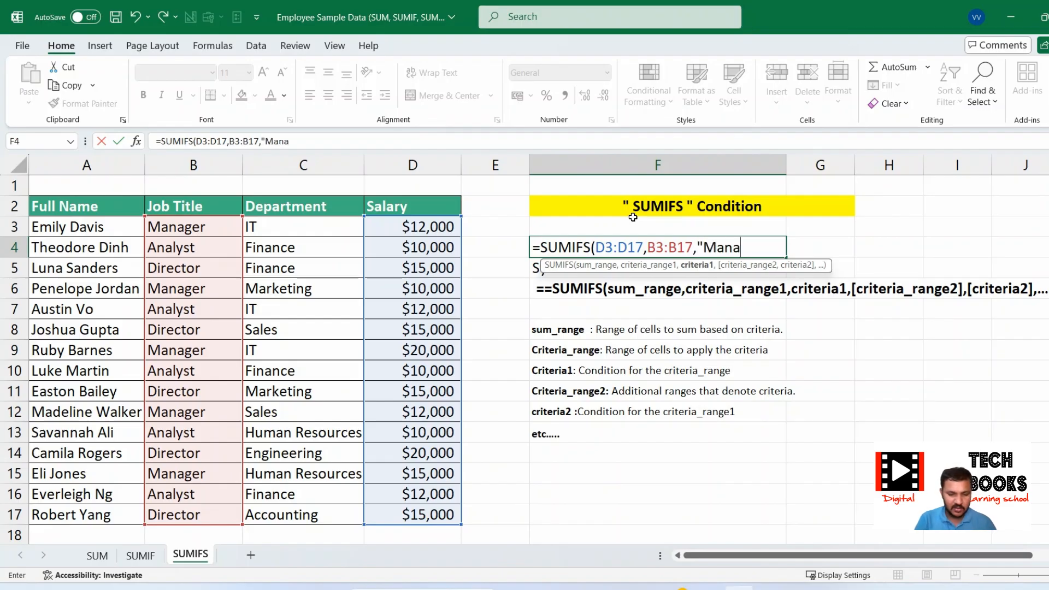
type("ger\"")
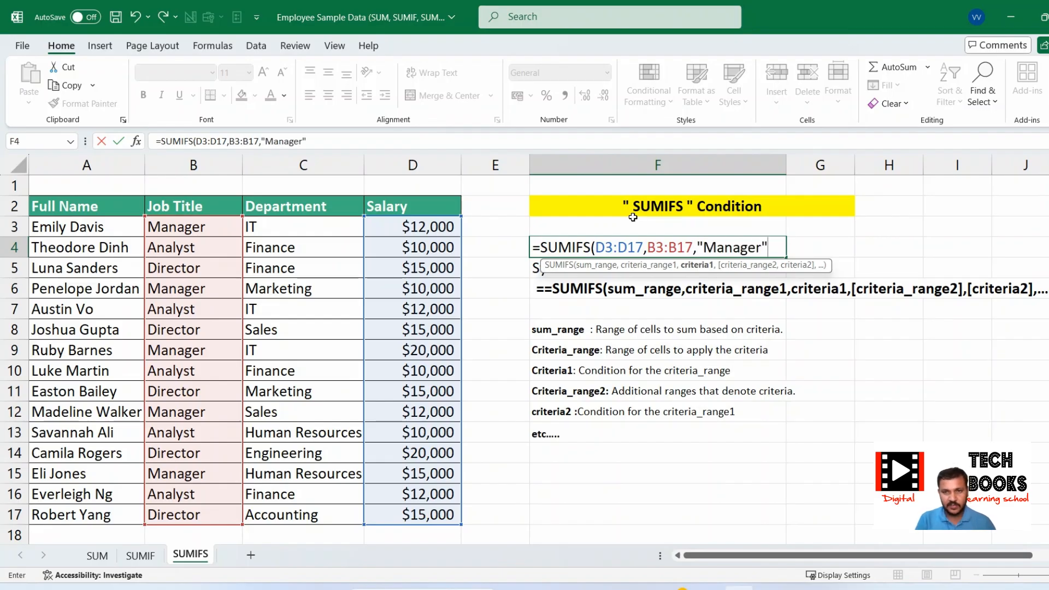
type(",")
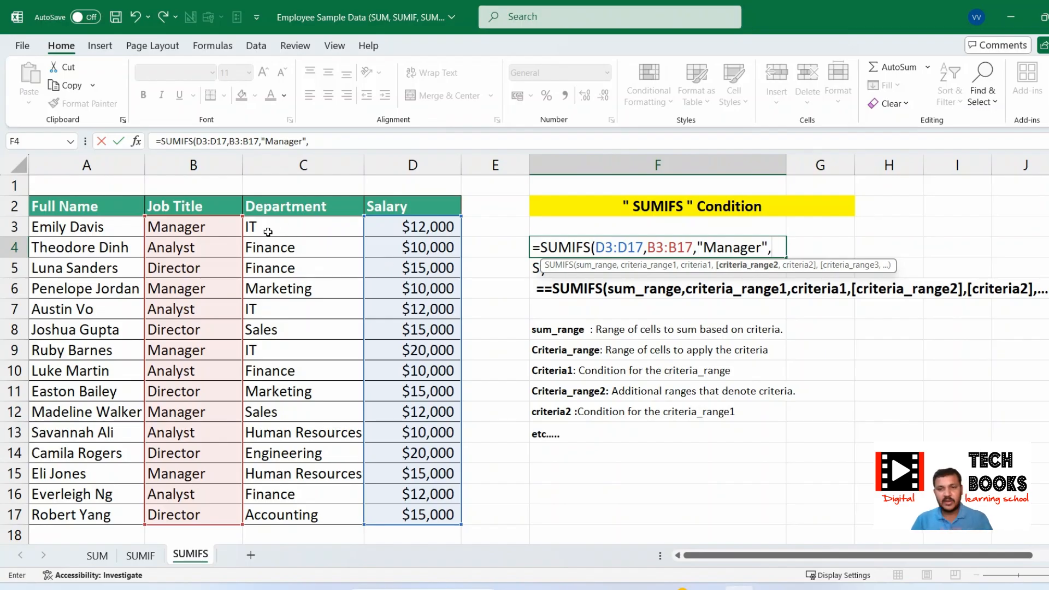
Add the departments C3:C17 as the second criteria range with the criterion "IT", and complete the SUMIFS formula in F4
left_click_drag(288, 225, 294, 512)
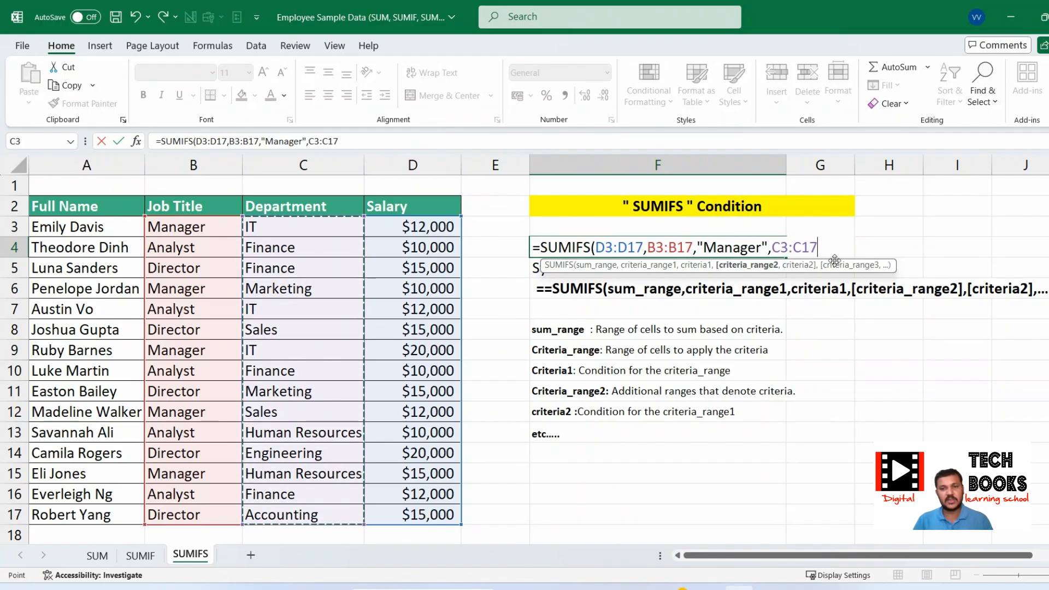
type(",\"IT")
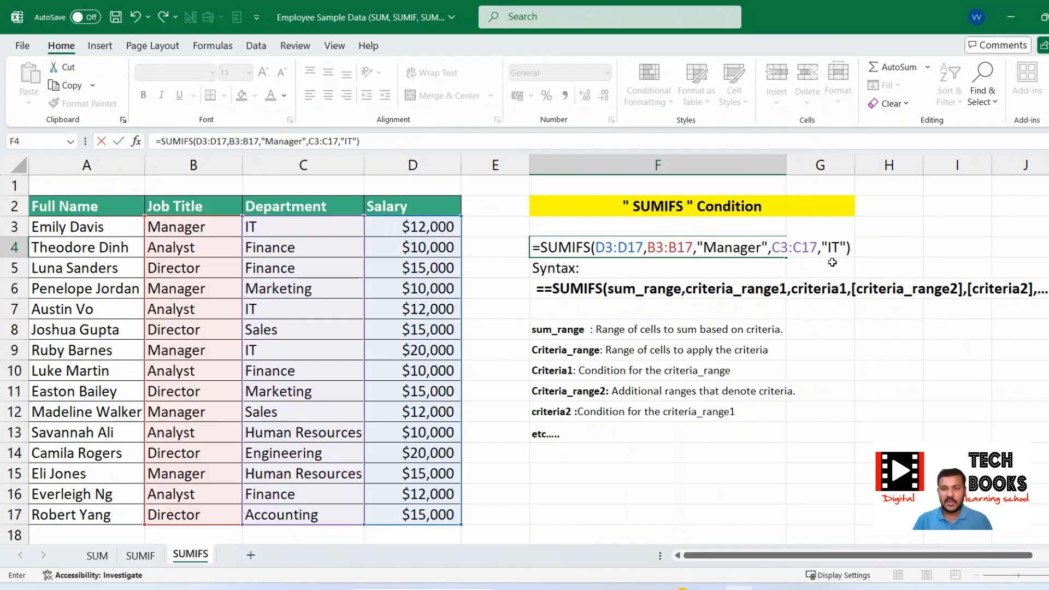
key("BackSpace")
type(",")
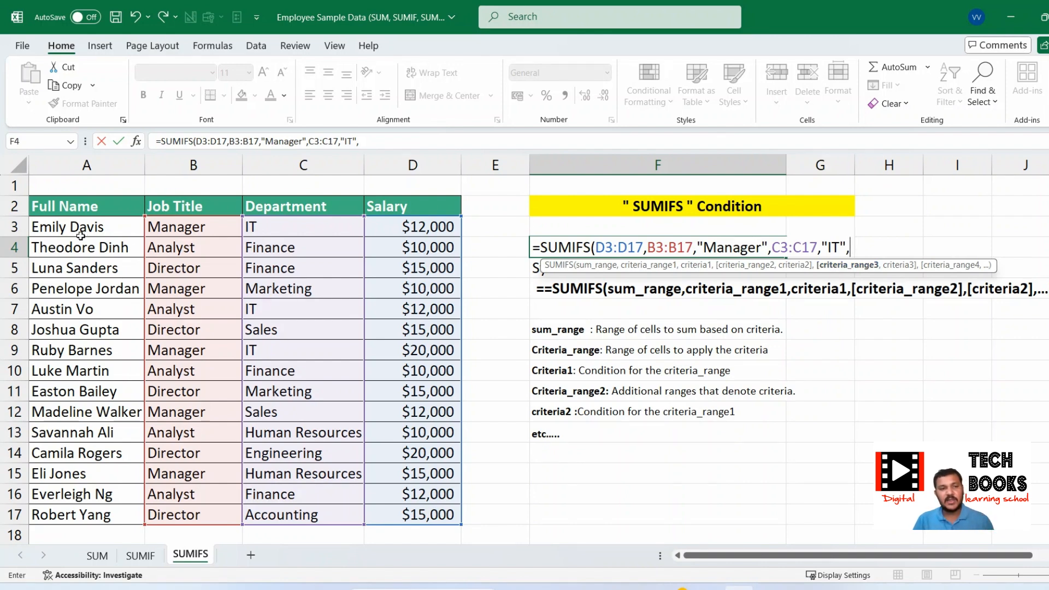
key("BackSpace")
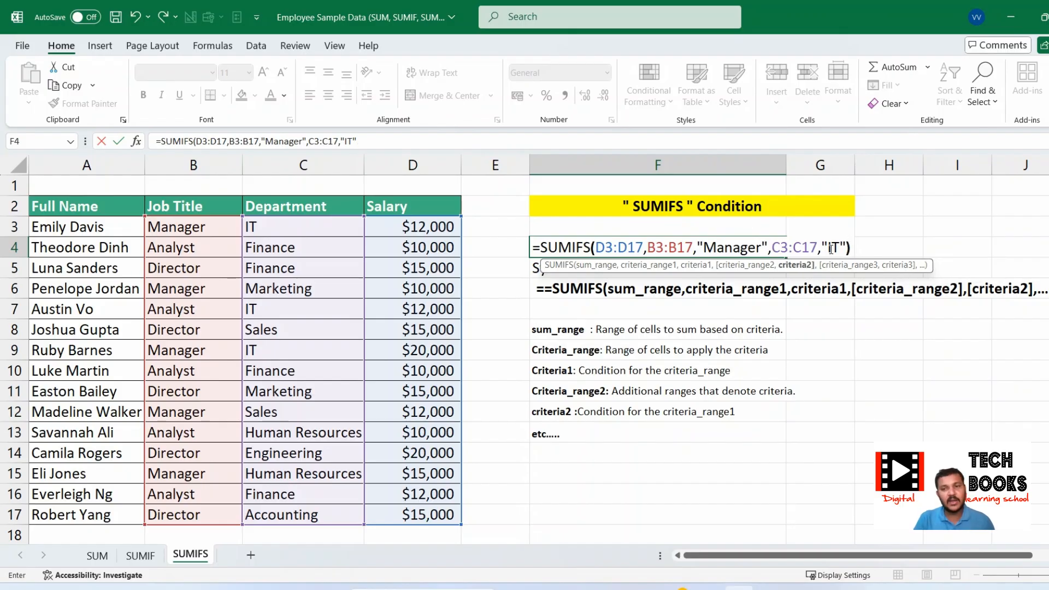
type(")")
key("Return")
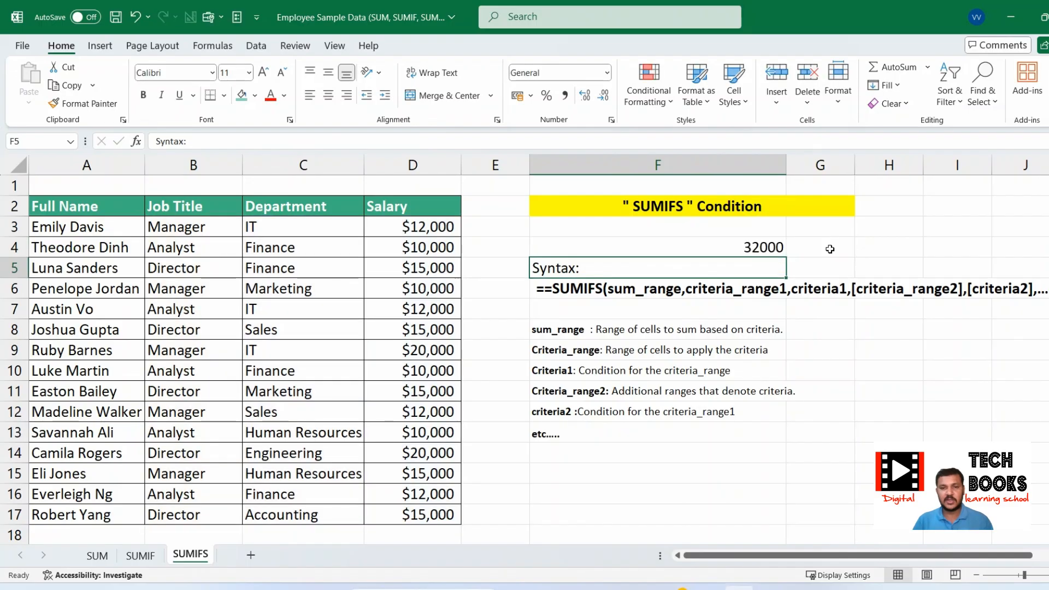
Select the SUMIFS result in F4 and highlight the first matching IT manager row, A3:D3, with a green fill
left_click(725, 251)
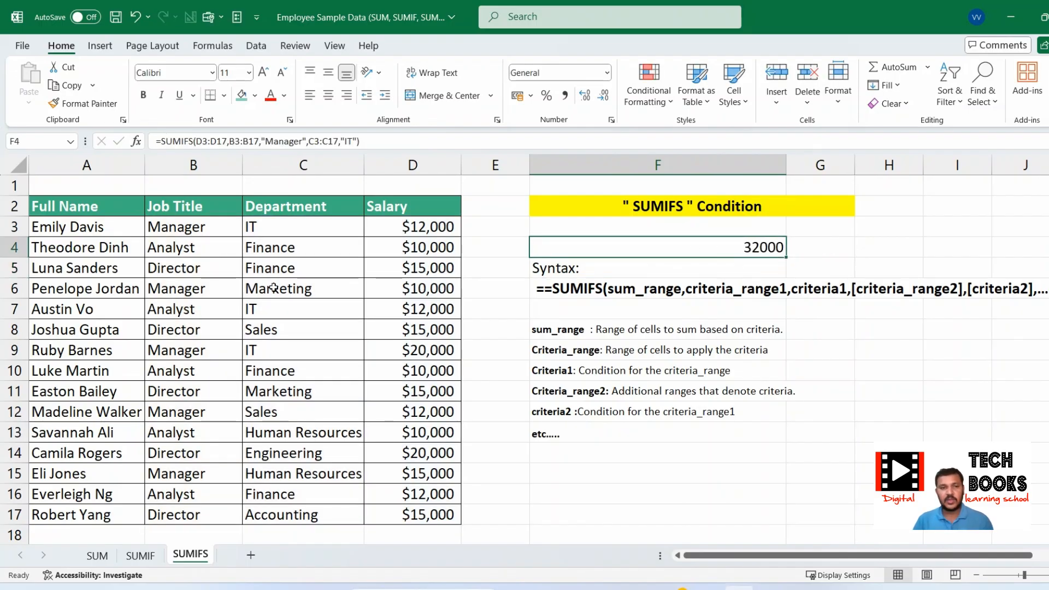
left_click(183, 227)
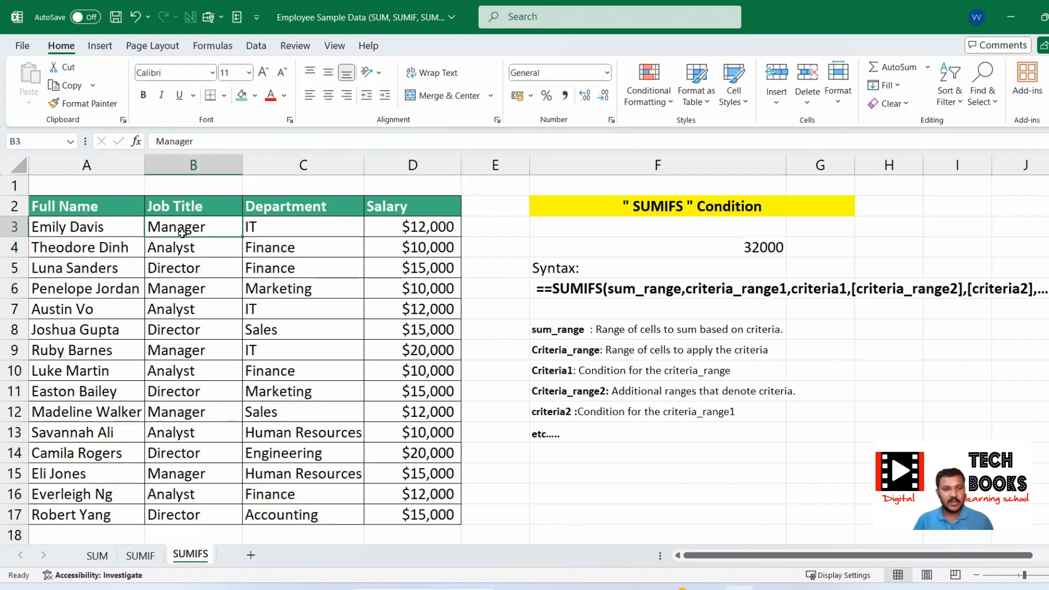
left_click(157, 249)
left_click_drag(92, 231, 377, 224)
left_click(241, 95)
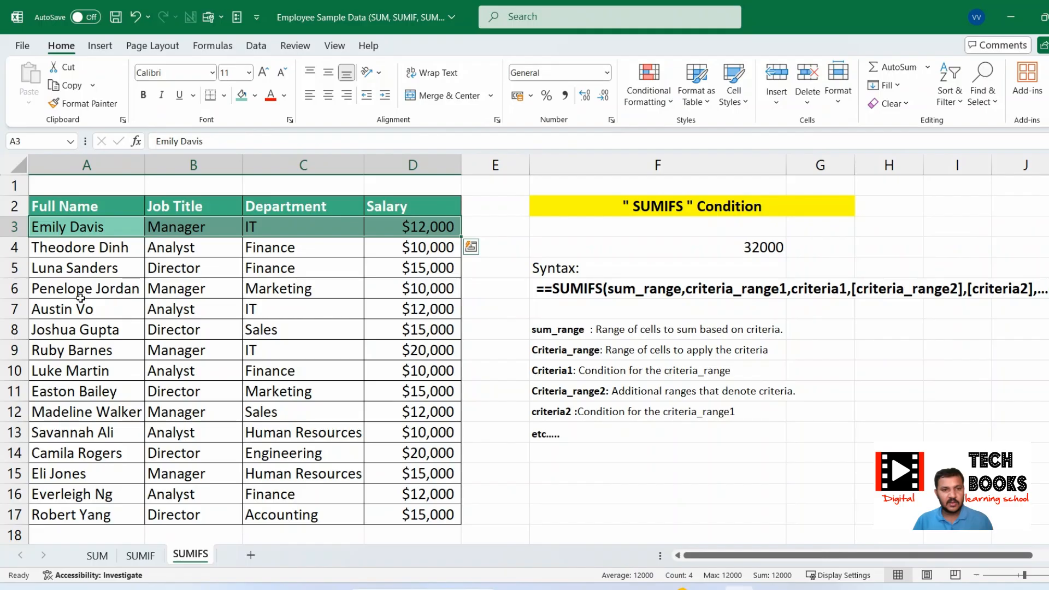
Go through the following rows and highlight the other matching IT manager row, A9:D9, with the same green fill
left_click_drag(82, 293, 328, 299)
left_click(153, 331)
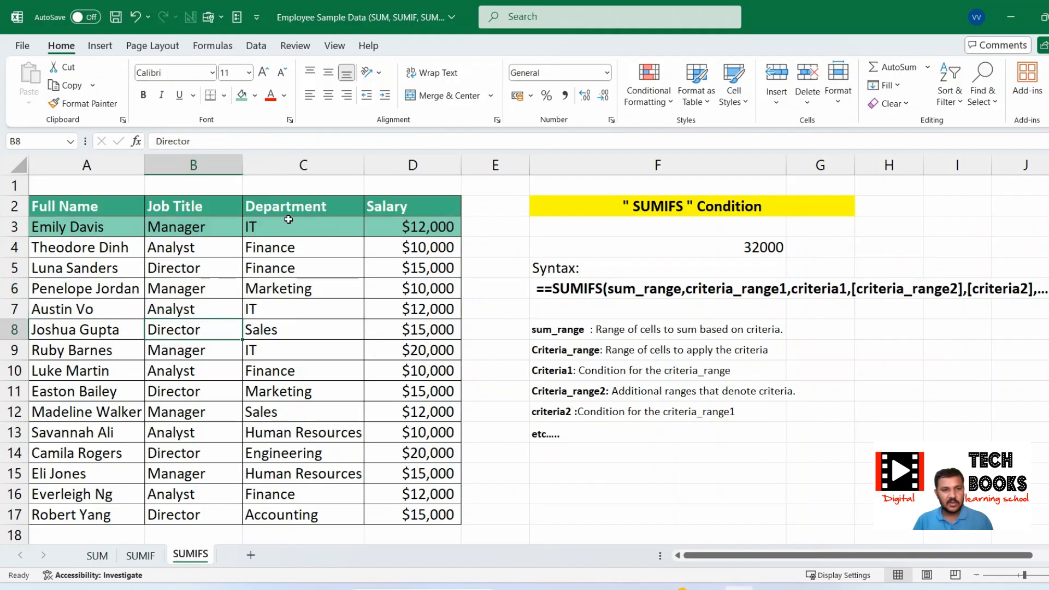
left_click_drag(61, 309, 323, 330)
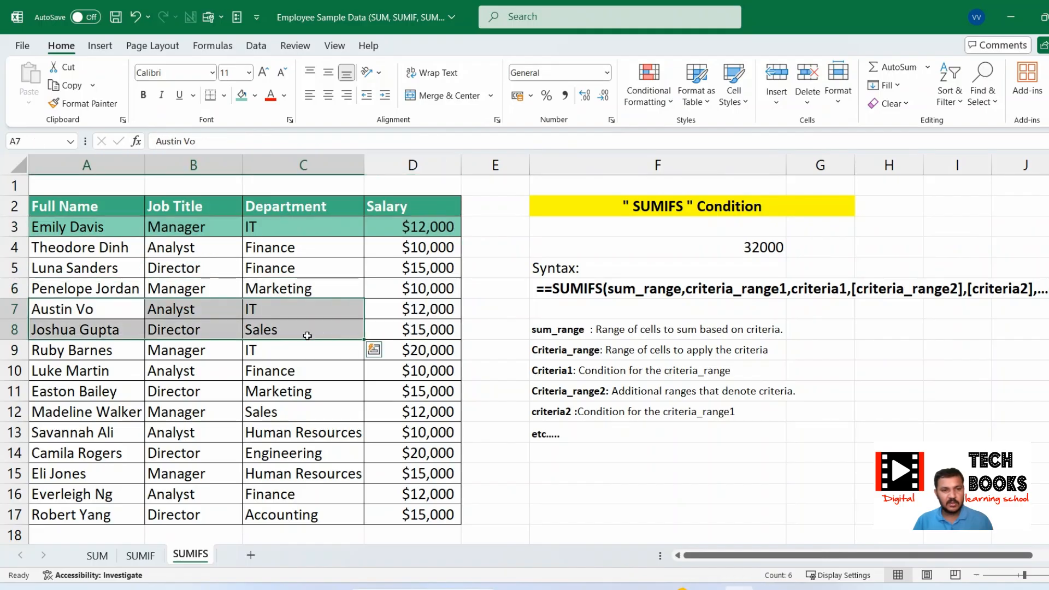
left_click_drag(99, 348, 410, 350)
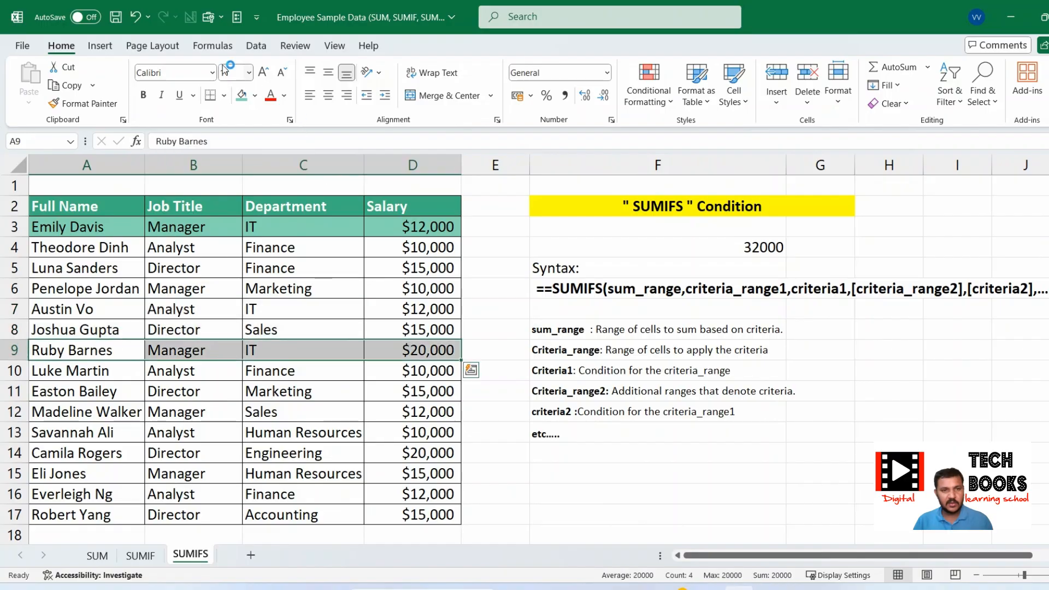
left_click(241, 95)
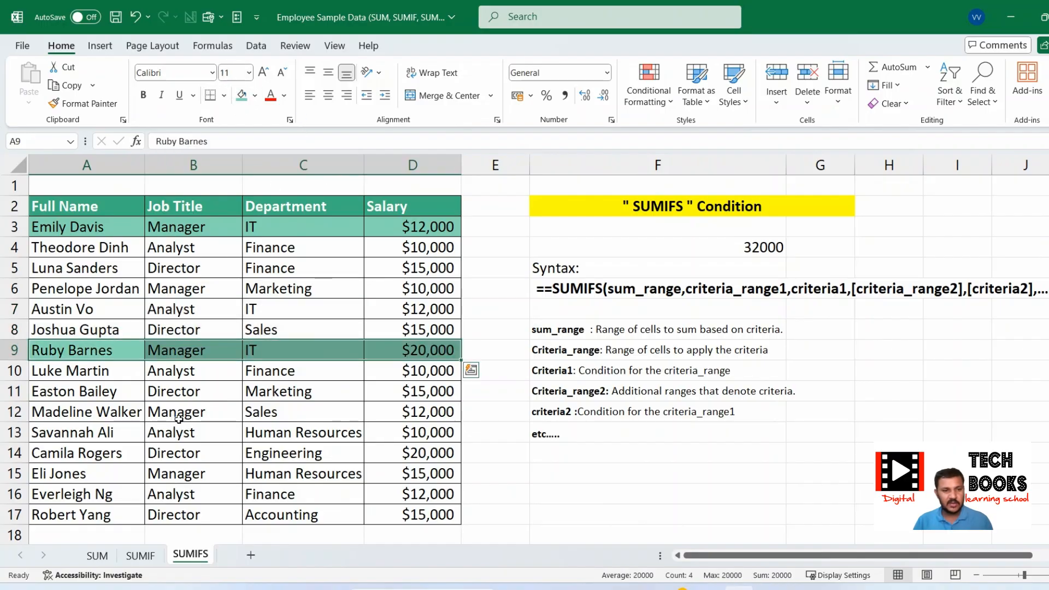
Check the salary in D3 against the SUMIFS result in F4 and undo both row highlights
left_click(414, 228)
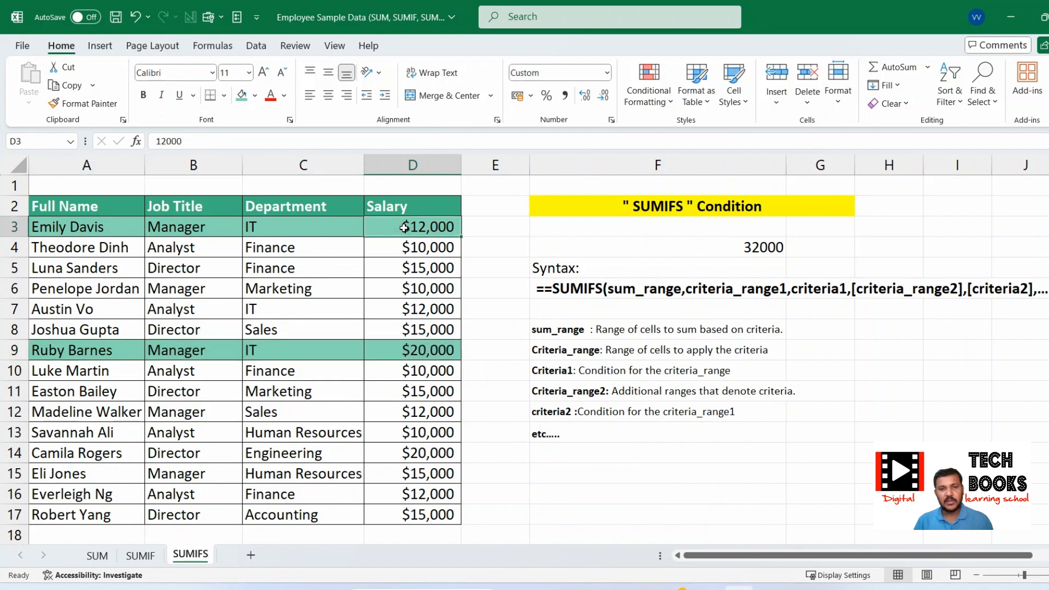
left_click(776, 248)
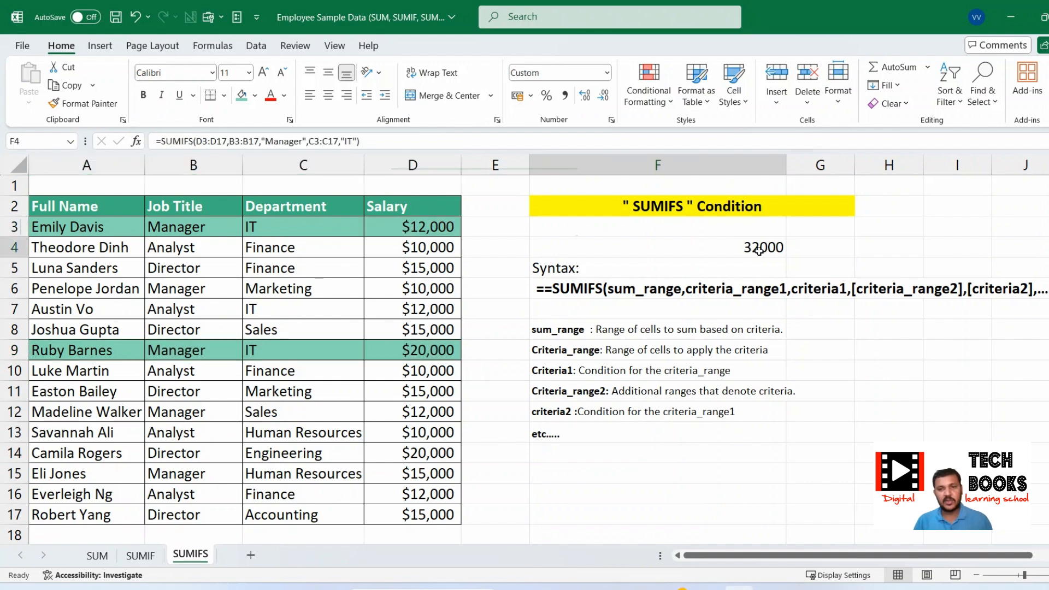
key("ctrl+z")
key("ctrl+z")
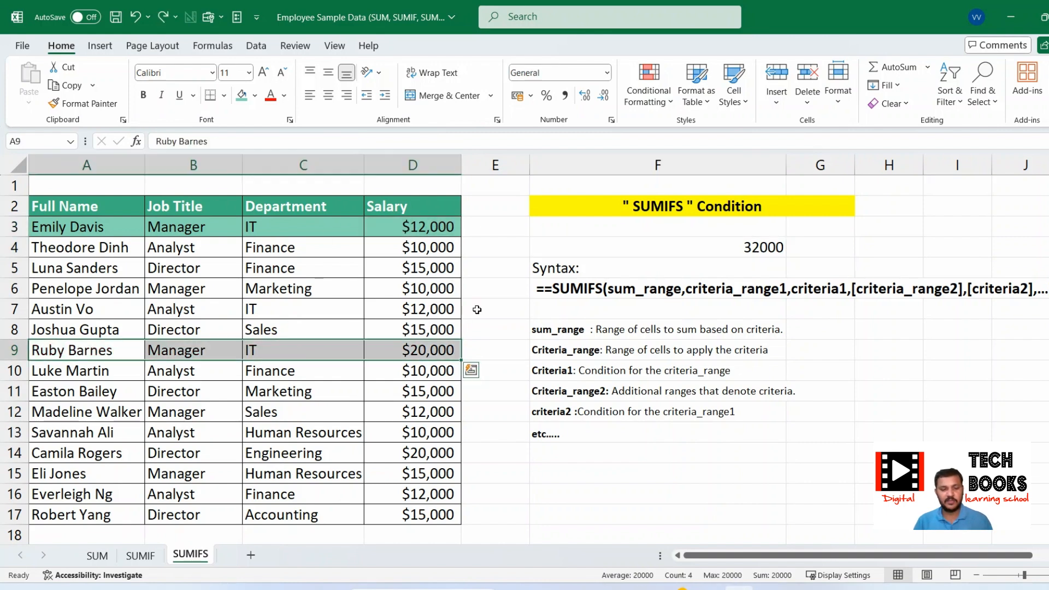
Re-enter the formula in F4 from scratch as a SUMIFS with the salaries D3:D17 as the sum range
left_click(720, 253)
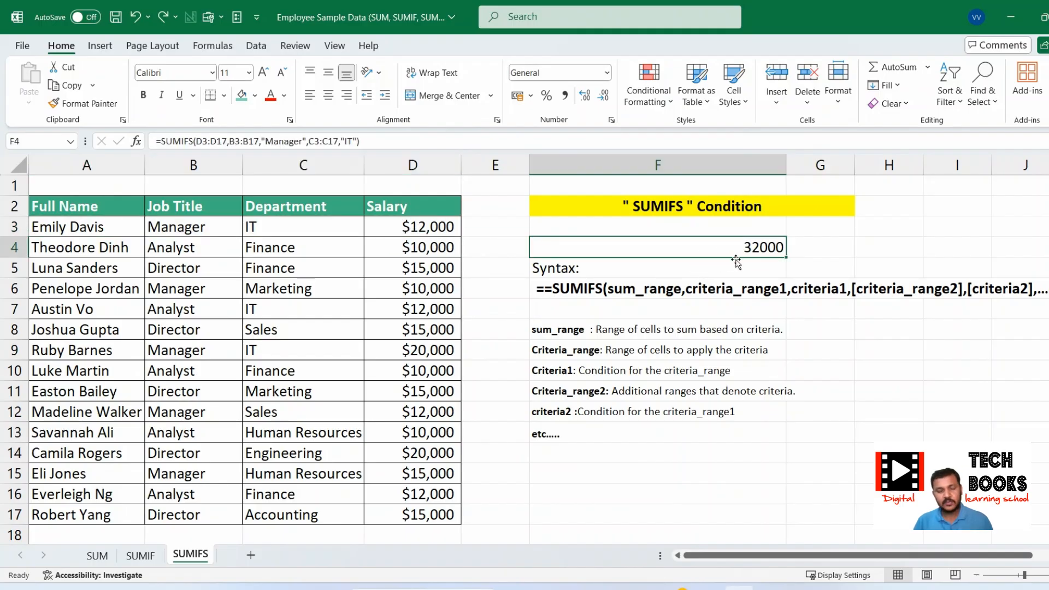
type("=")
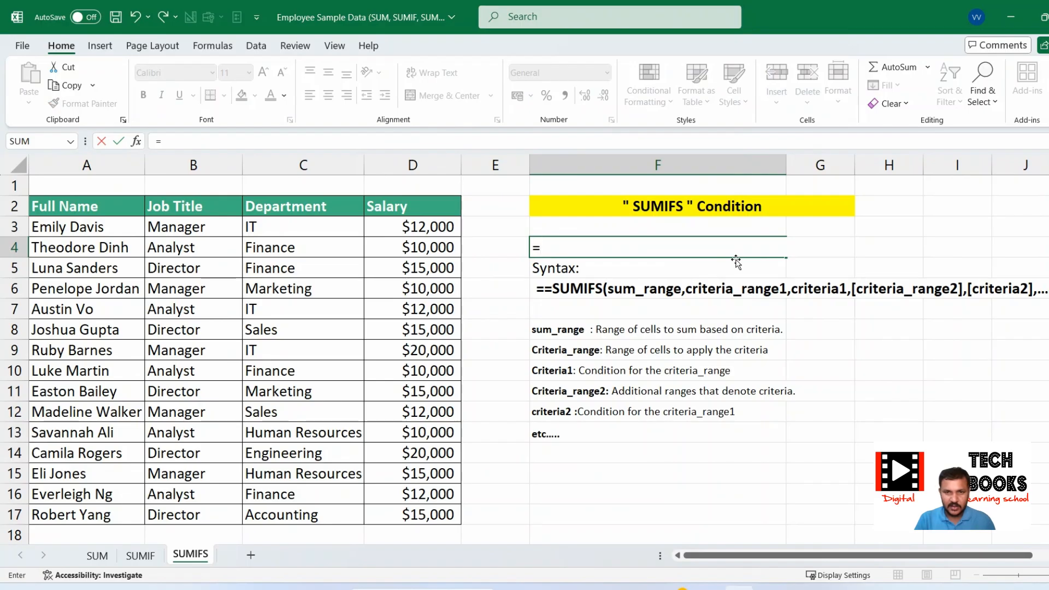
type("sum")
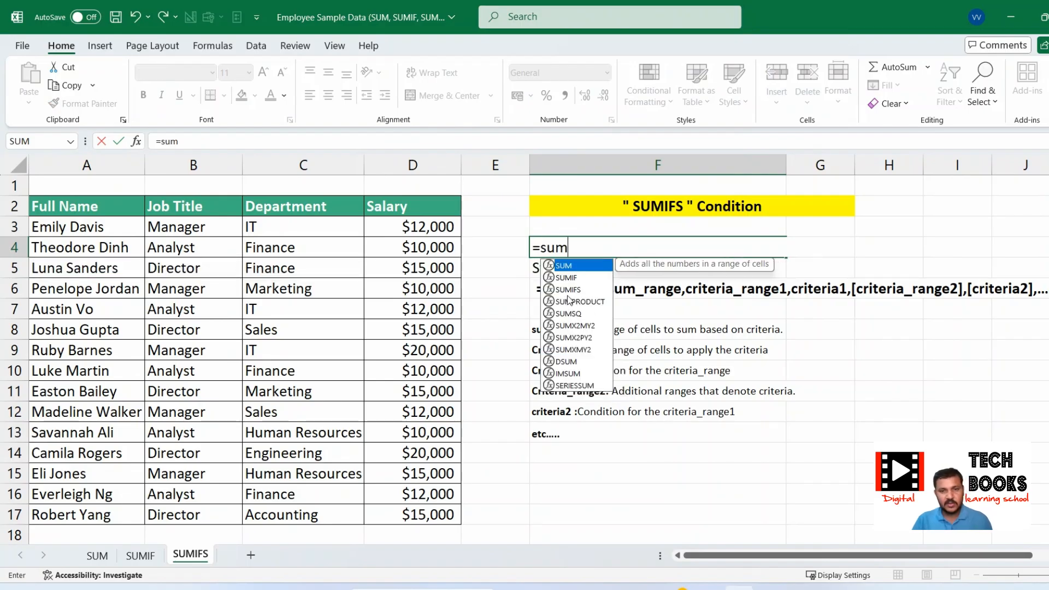
key("Down")
key("Down")
key("Tab")
key("Down")
key("Down")
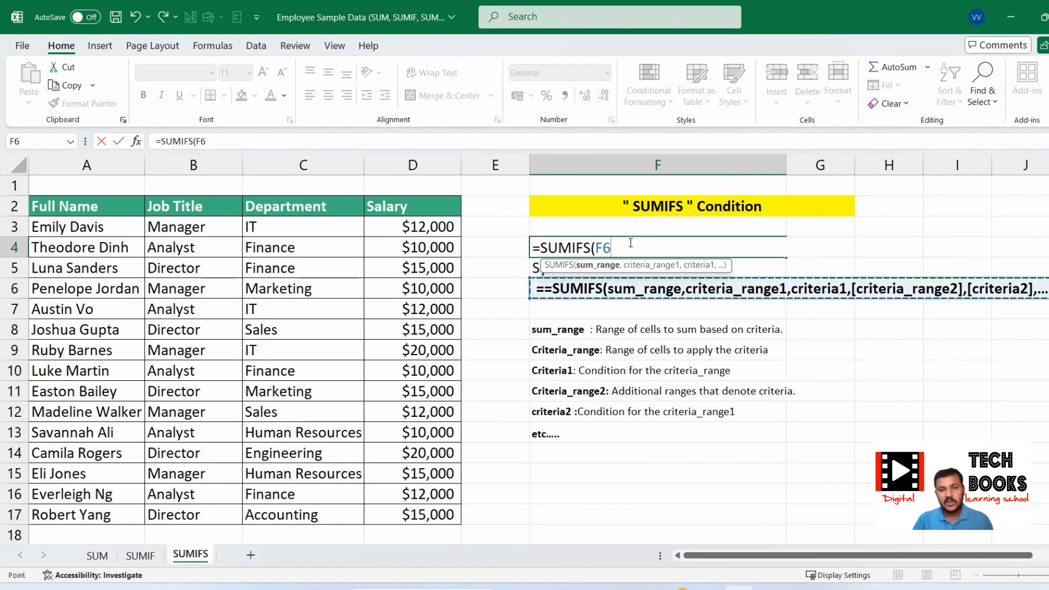
key("BackSpace")
key("BackSpace")
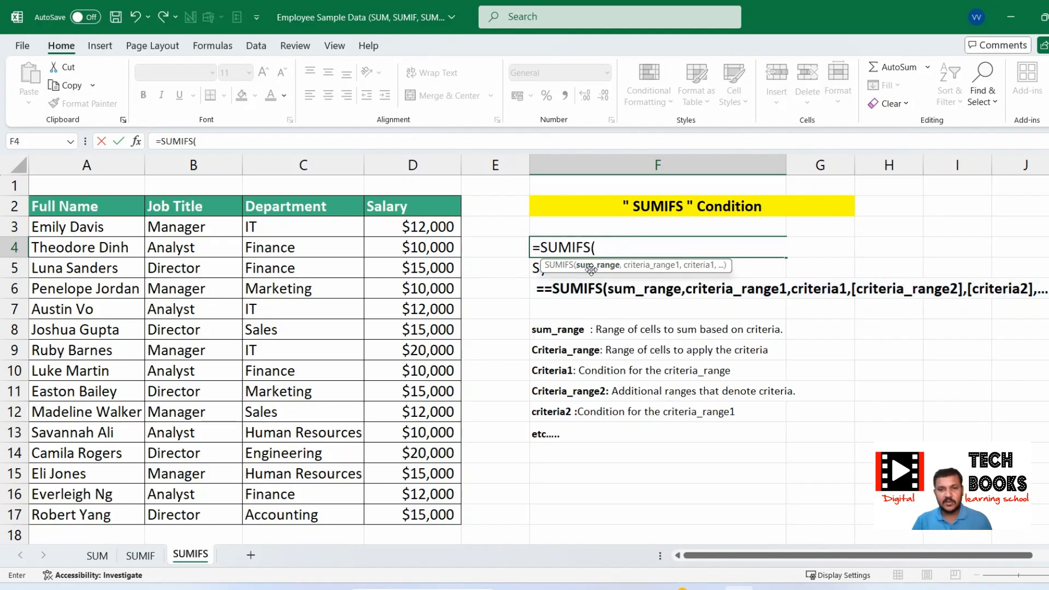
left_click_drag(413, 229, 432, 511)
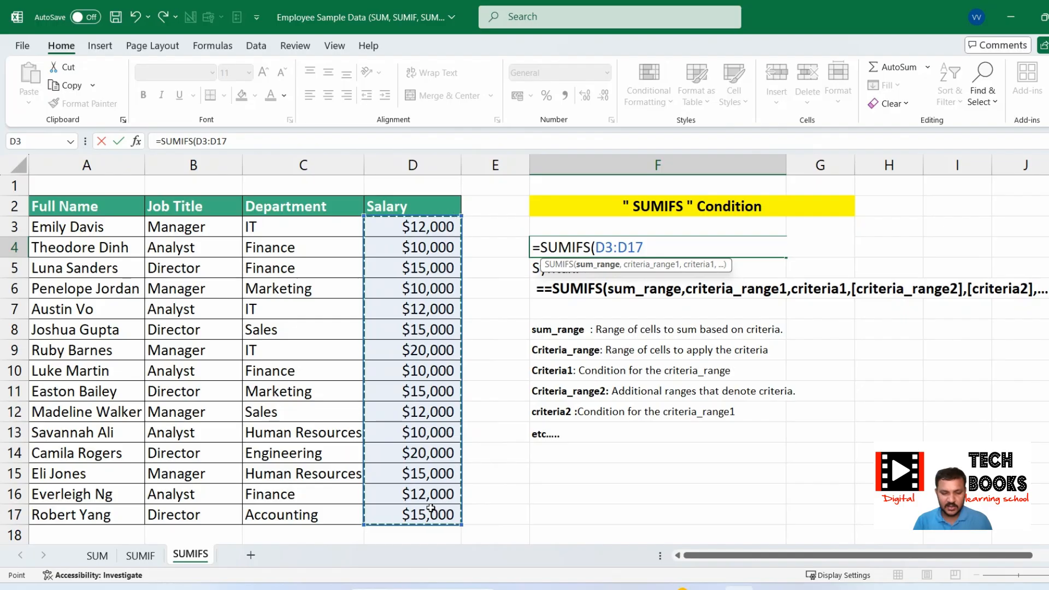
type(",")
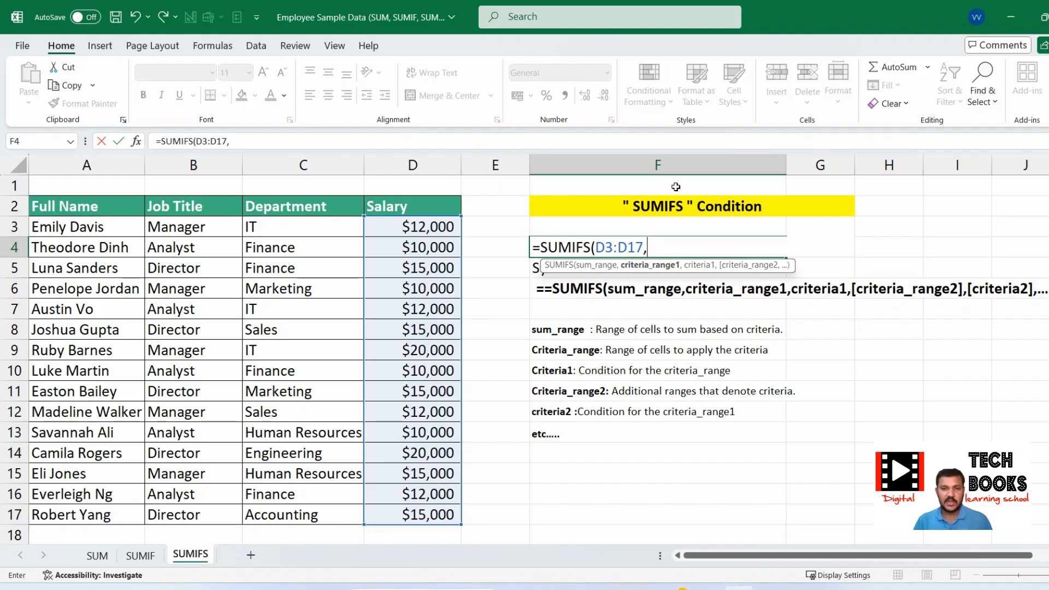
Give the new SUMIFS formula the job titles B3:B17 as its first criteria range, matching "Manager"
left_click_drag(182, 226, 185, 515)
type(",")
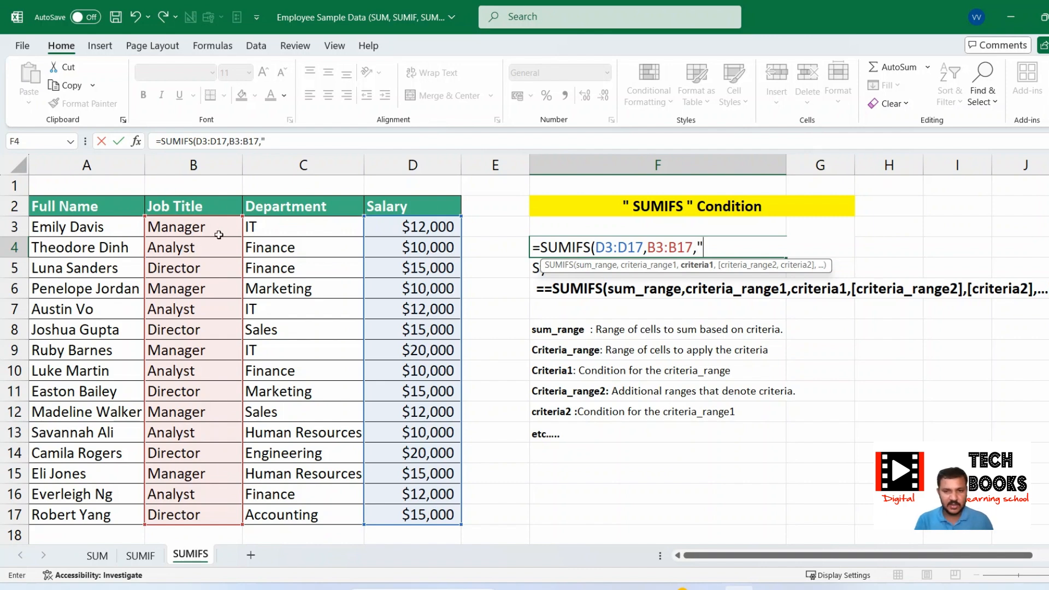
type("Manager")
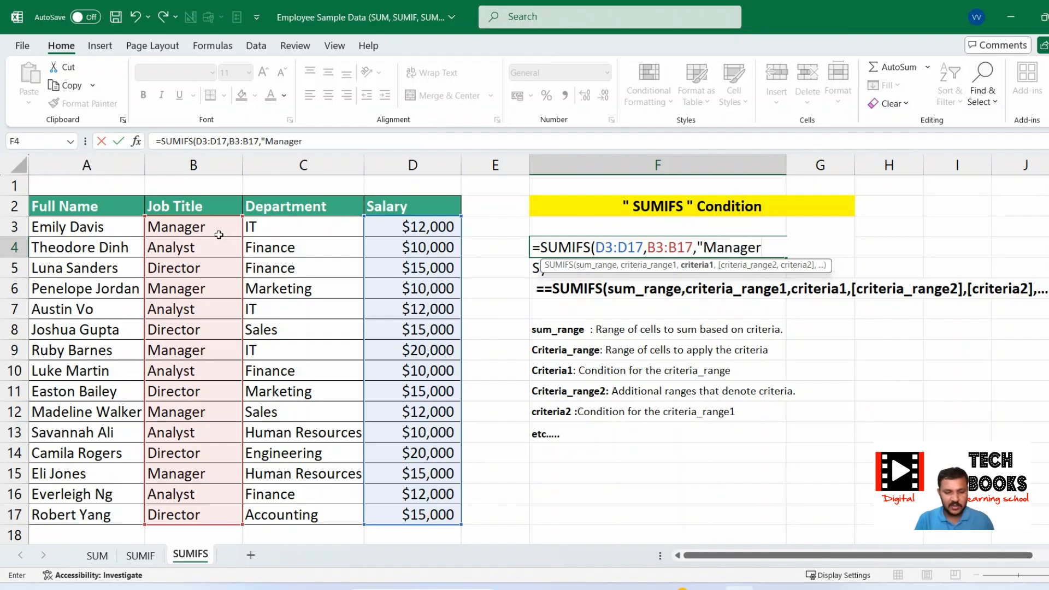
type("\",")
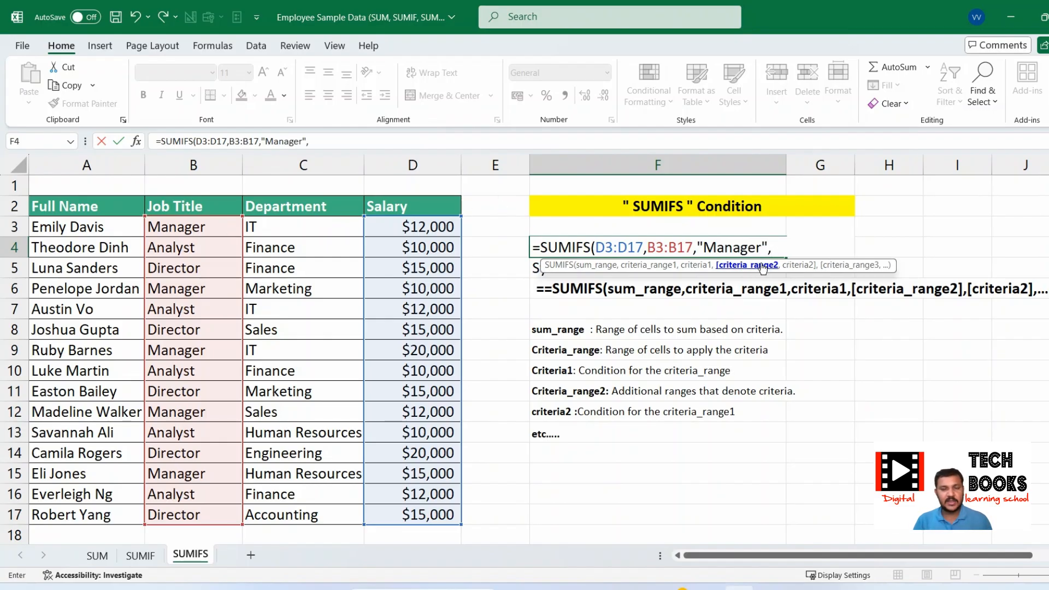
Set C3:C17 as the second criteria range matching "IT", complete the formula in F4 and review it
left_click_drag(295, 227, 311, 519)
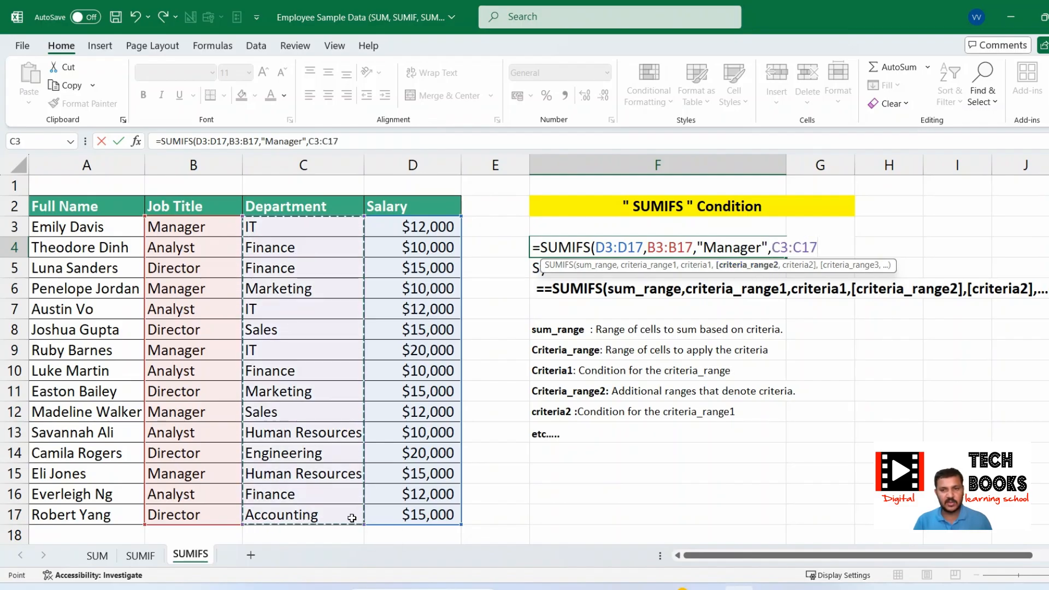
type(",")
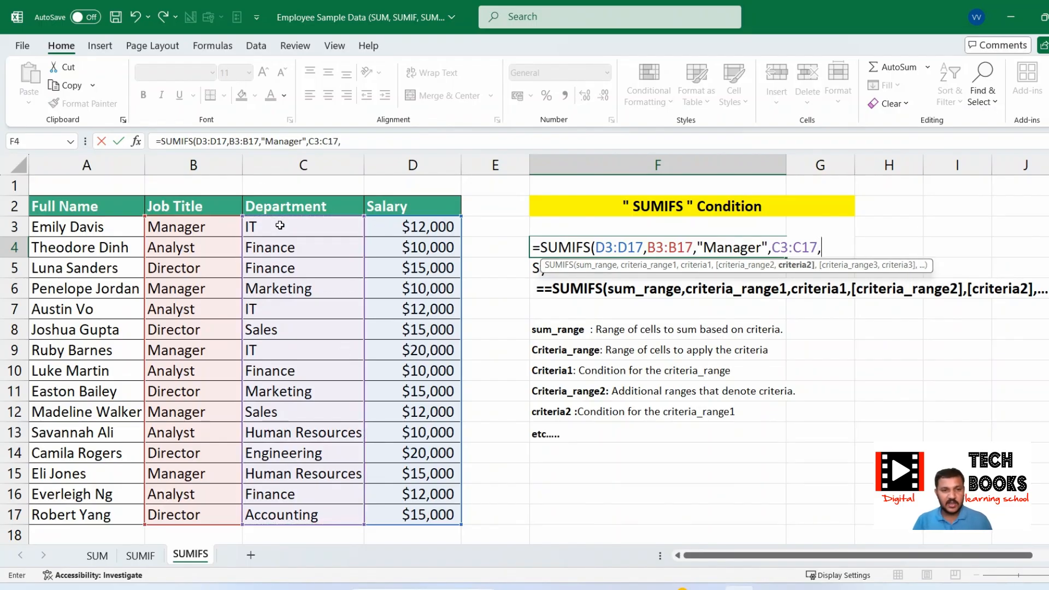
type("\"IT")
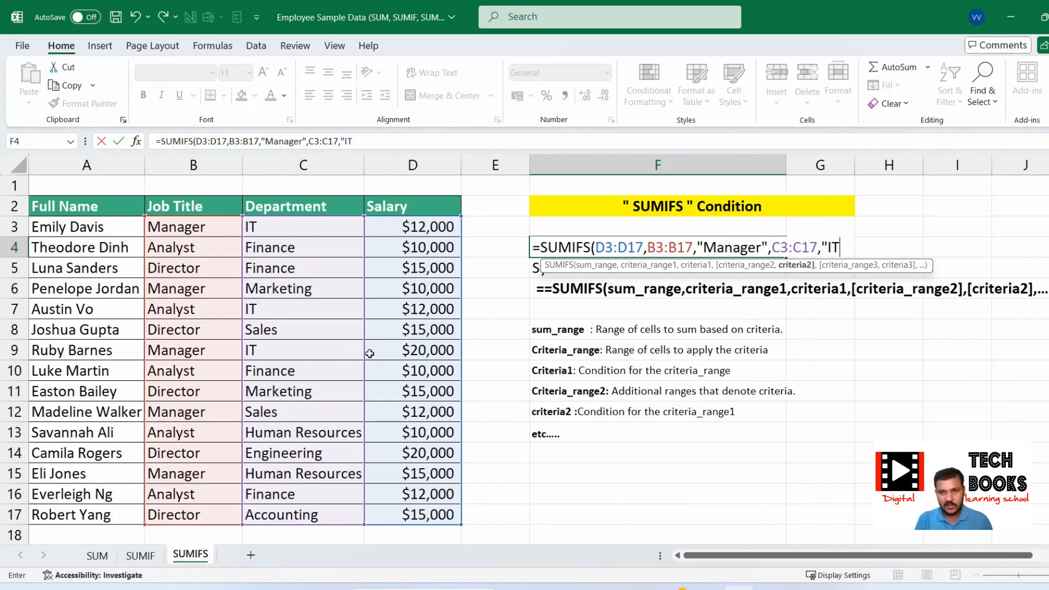
type("\")")
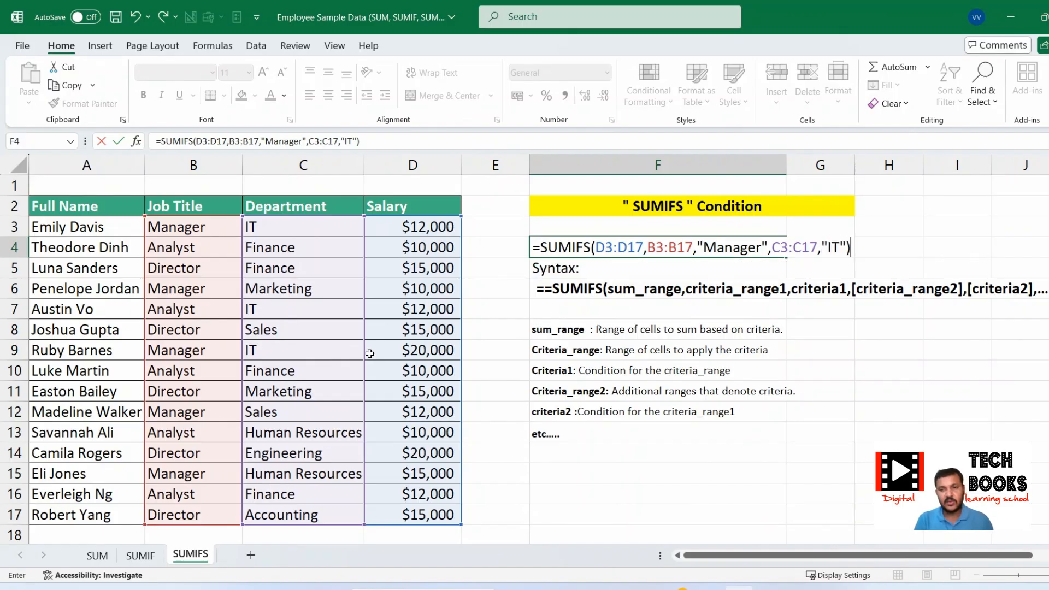
key("Return")
left_click(711, 249)
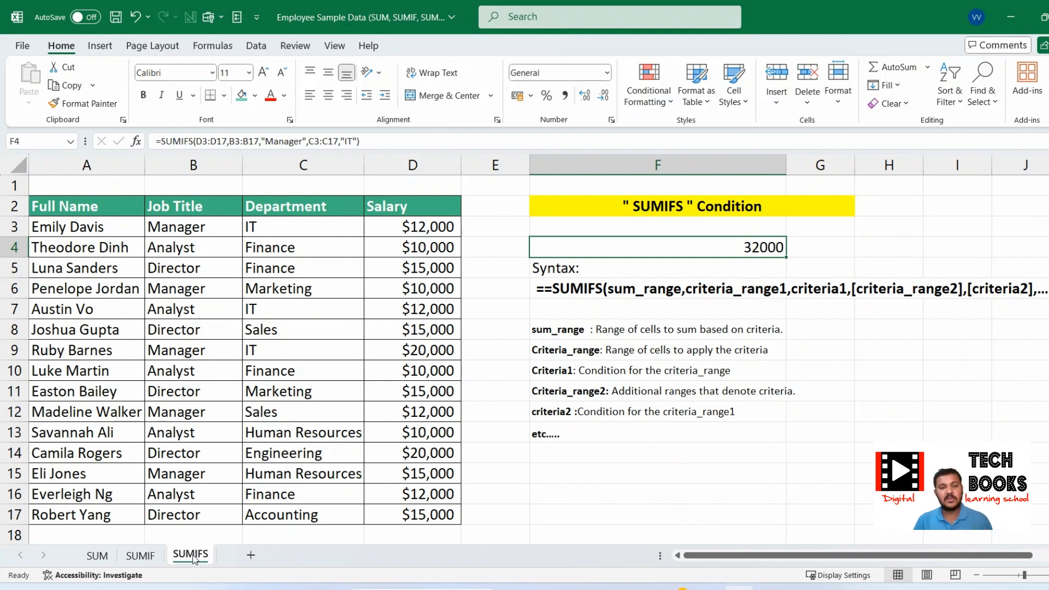
left_click(628, 311)
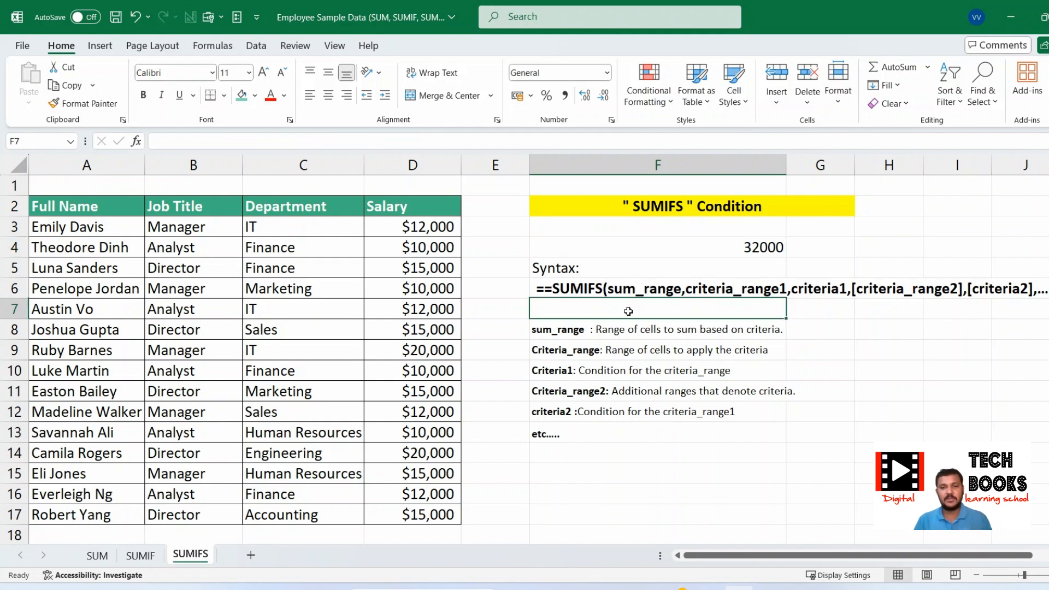